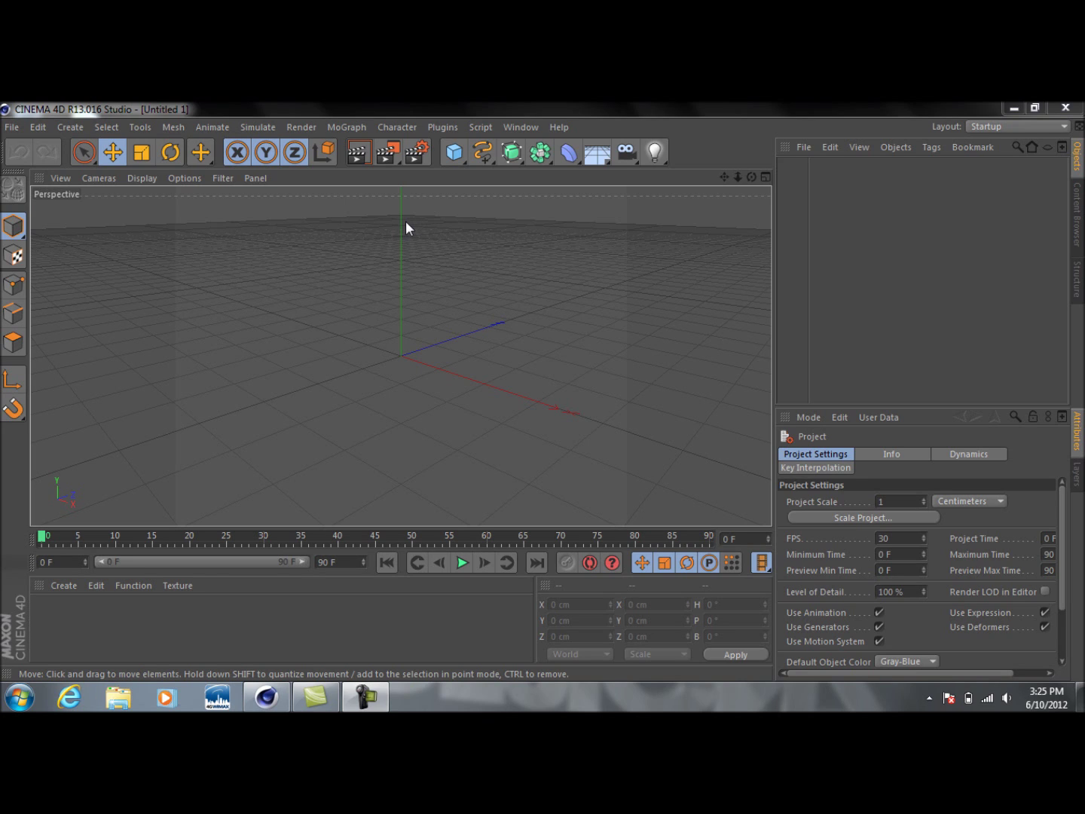
Step: Open the Render Settings dialog from the top toolbar for the empty scene
click(423, 153)
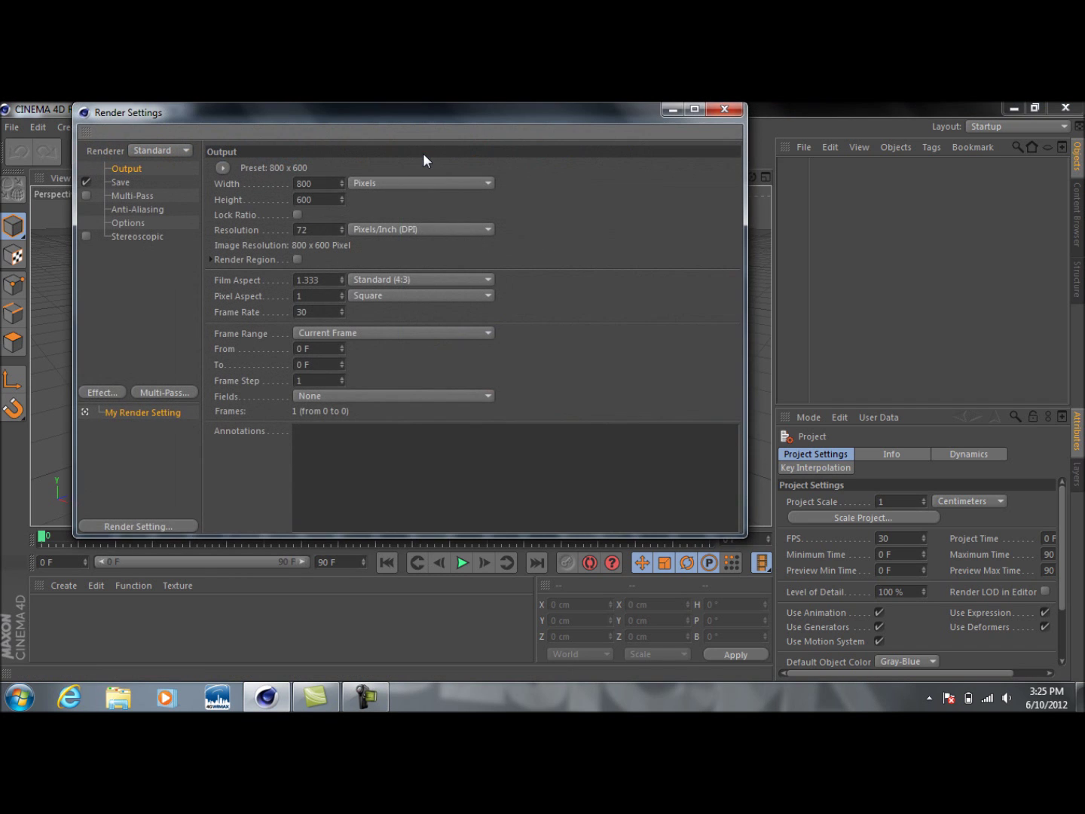
Step: Set the render output size to 1280 x 720
double_click(309, 183)
text(1280)
key(Tab)
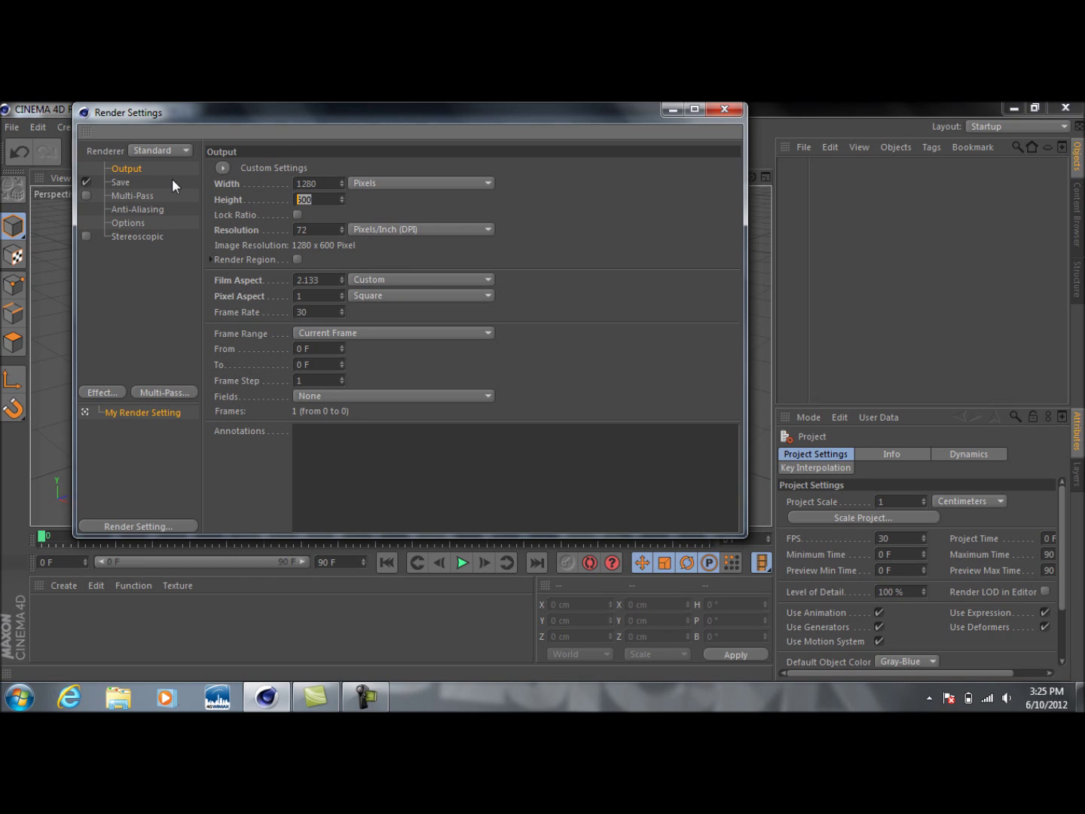
text(720)
key(Return)
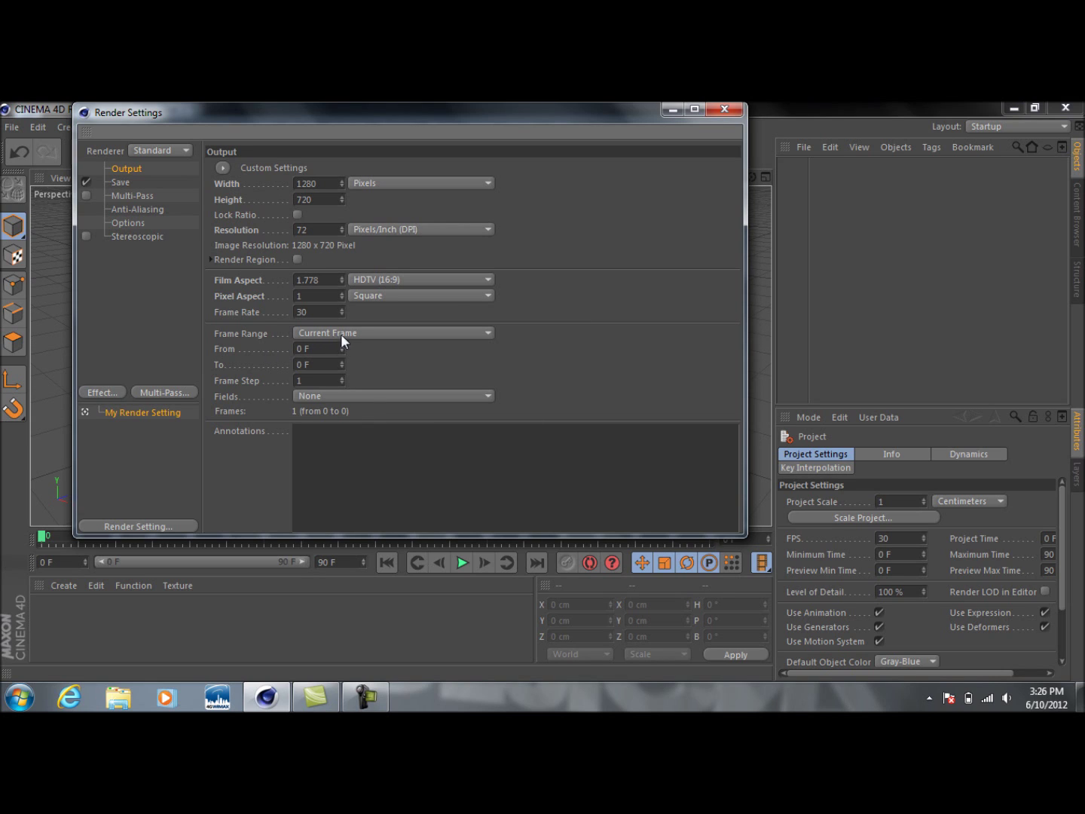
Step: Choose JPEG as the format for saved renders
click(118, 183)
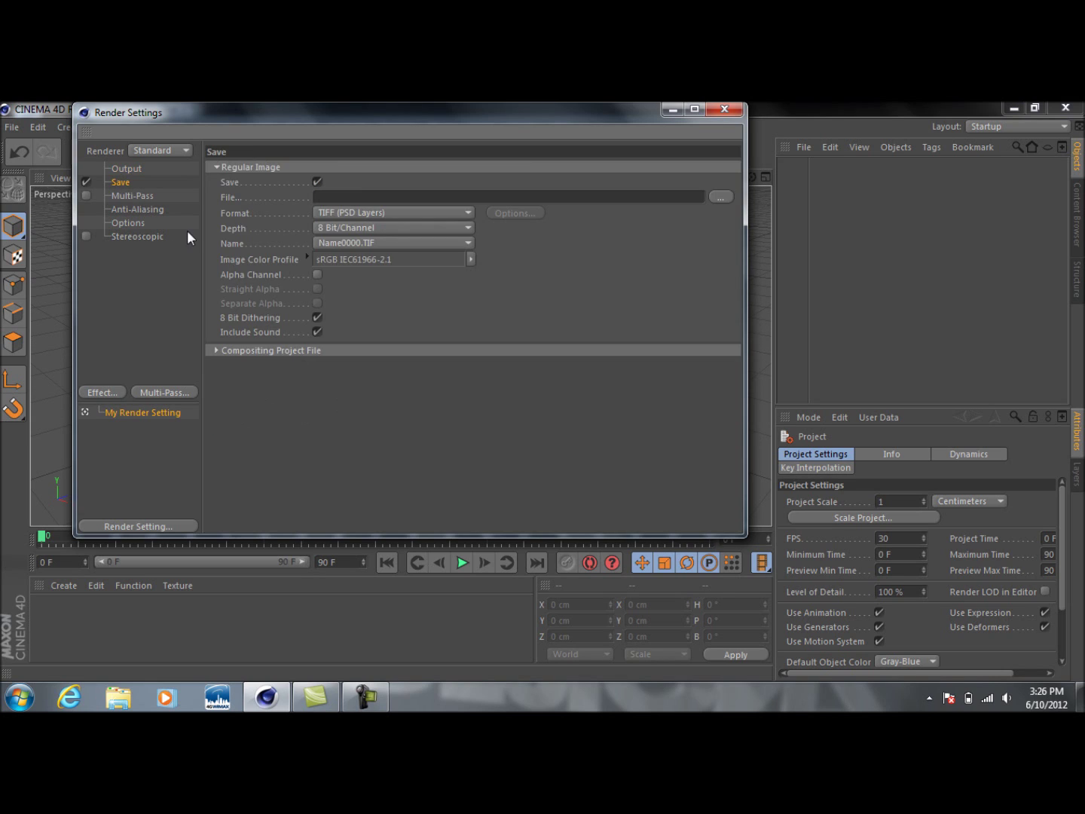
click(432, 214)
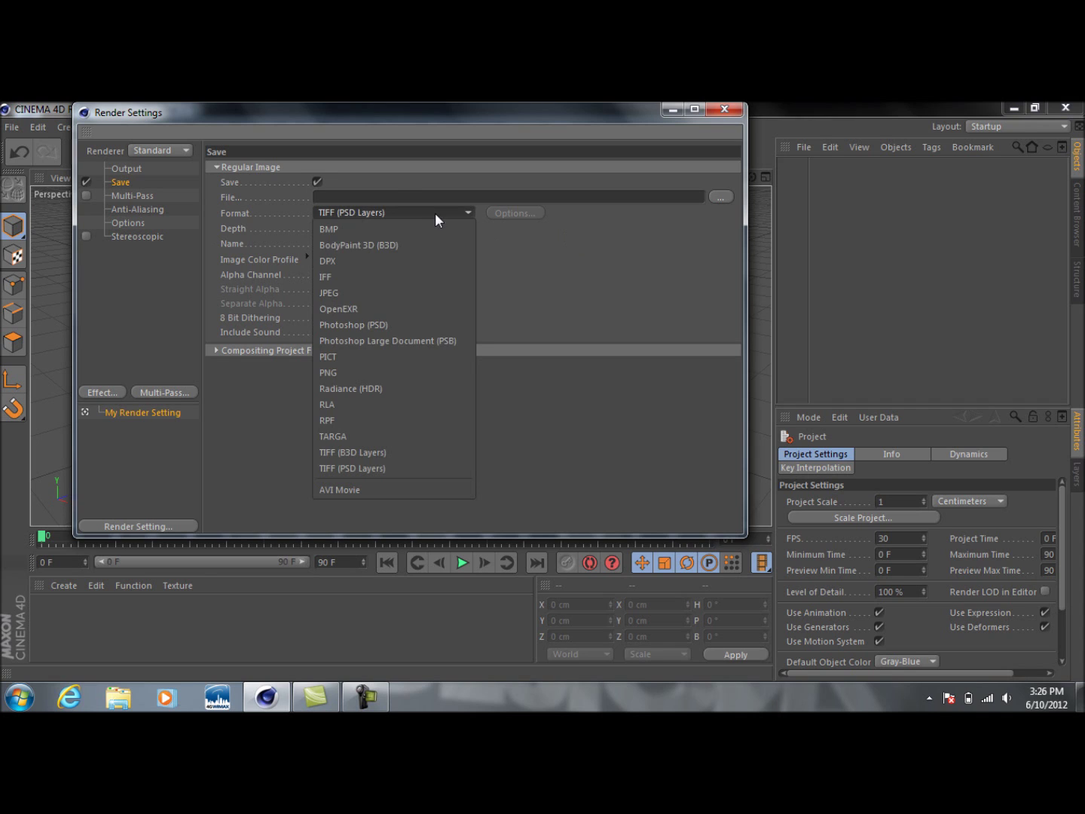
click(404, 298)
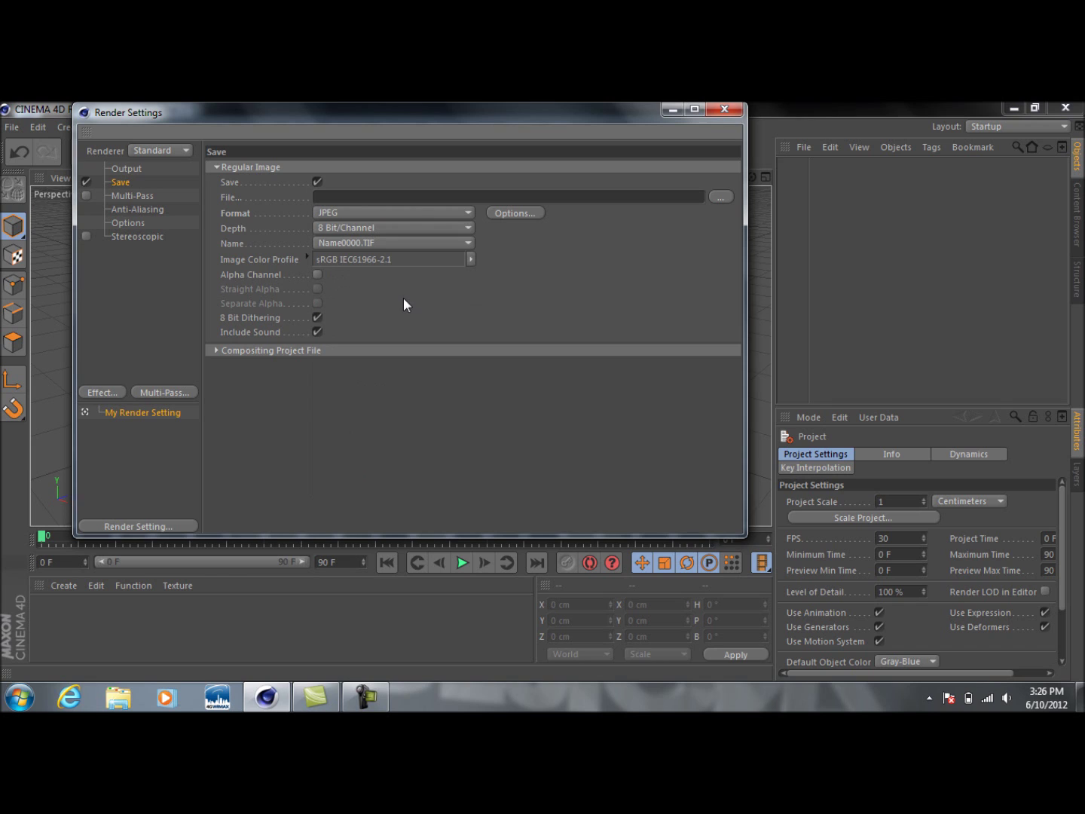
Step: Set anti-aliasing to Best with an 8x8 max level
click(139, 210)
click(336, 167)
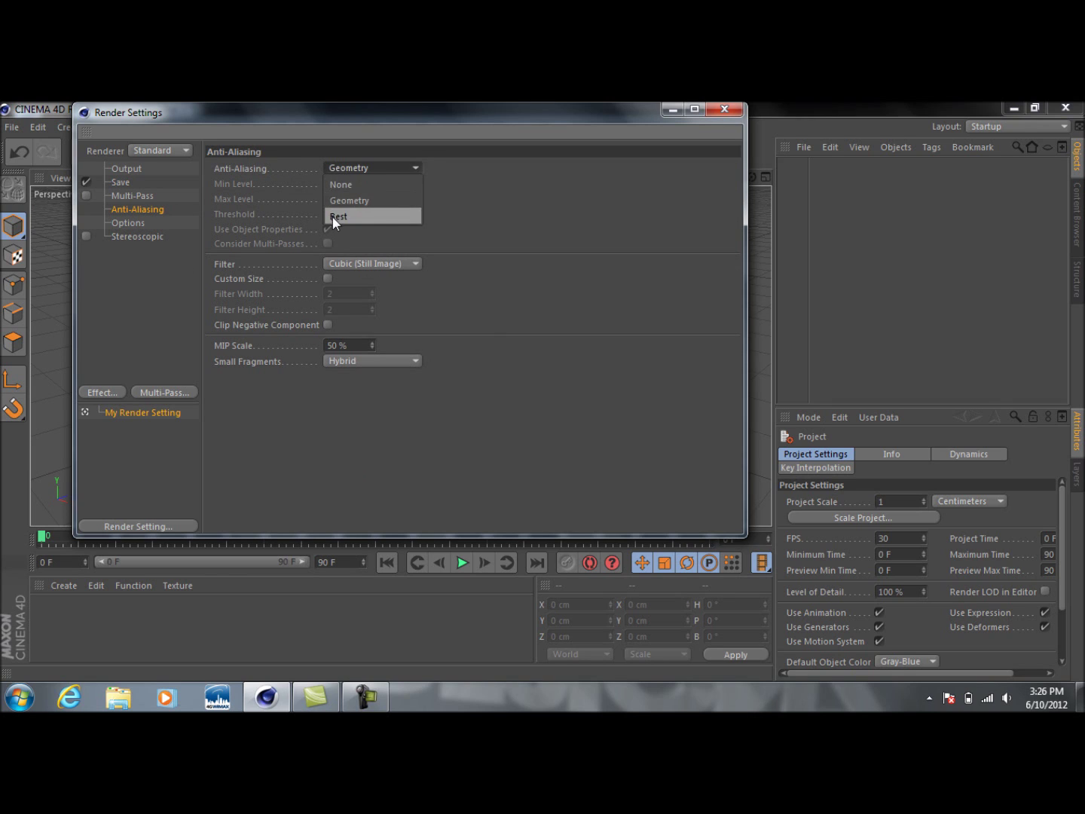
click(333, 216)
click(341, 201)
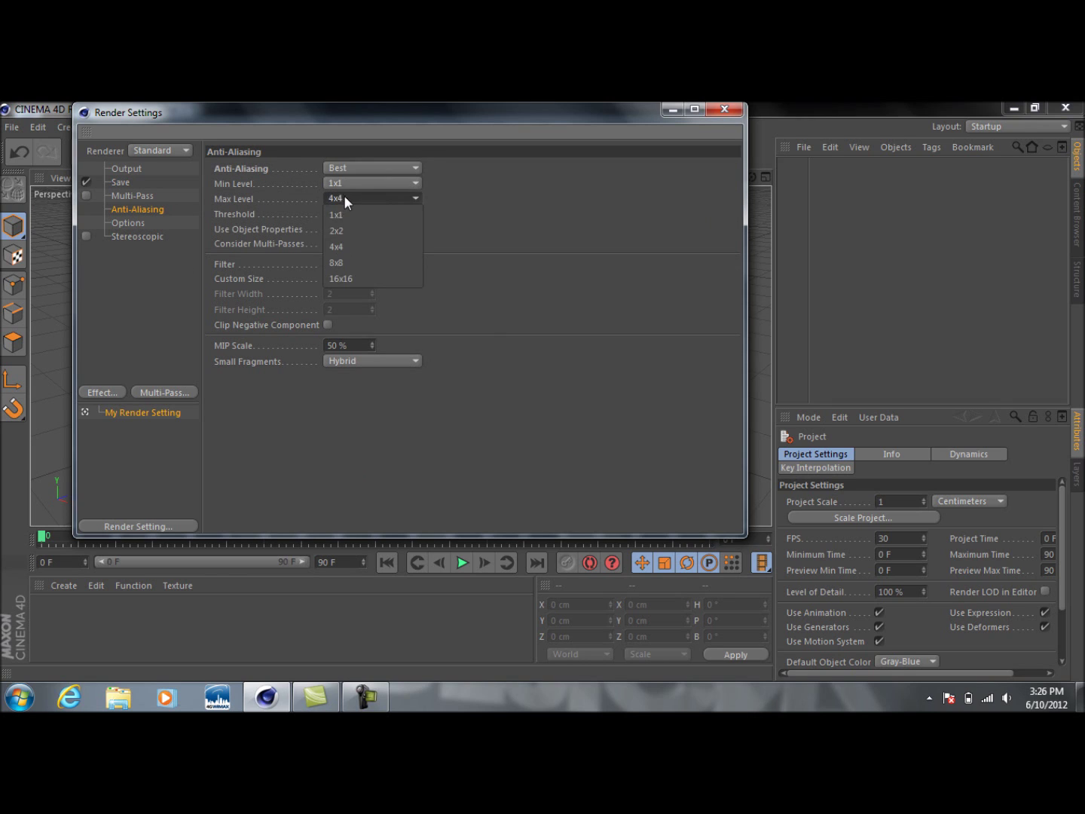
click(342, 258)
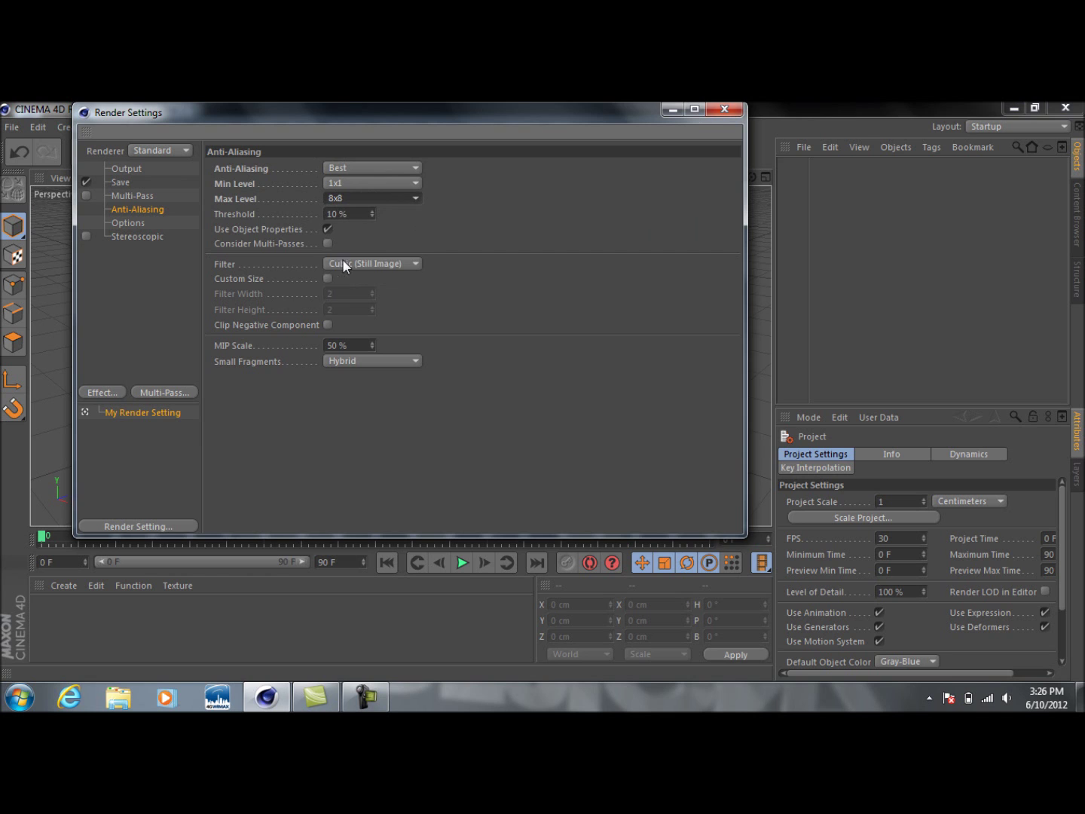
click(130, 181)
Step: Save renders to the Desktop as 'Realistic Sphere'
click(720, 198)
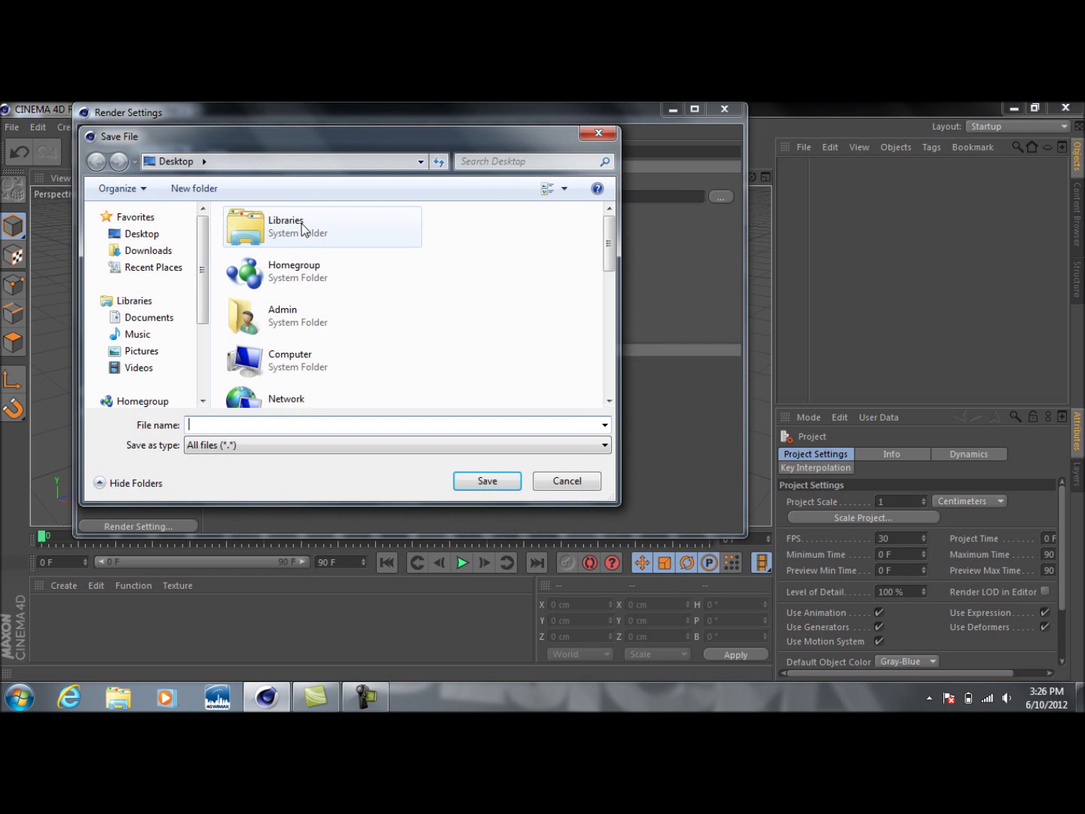
click(149, 235)
click(310, 424)
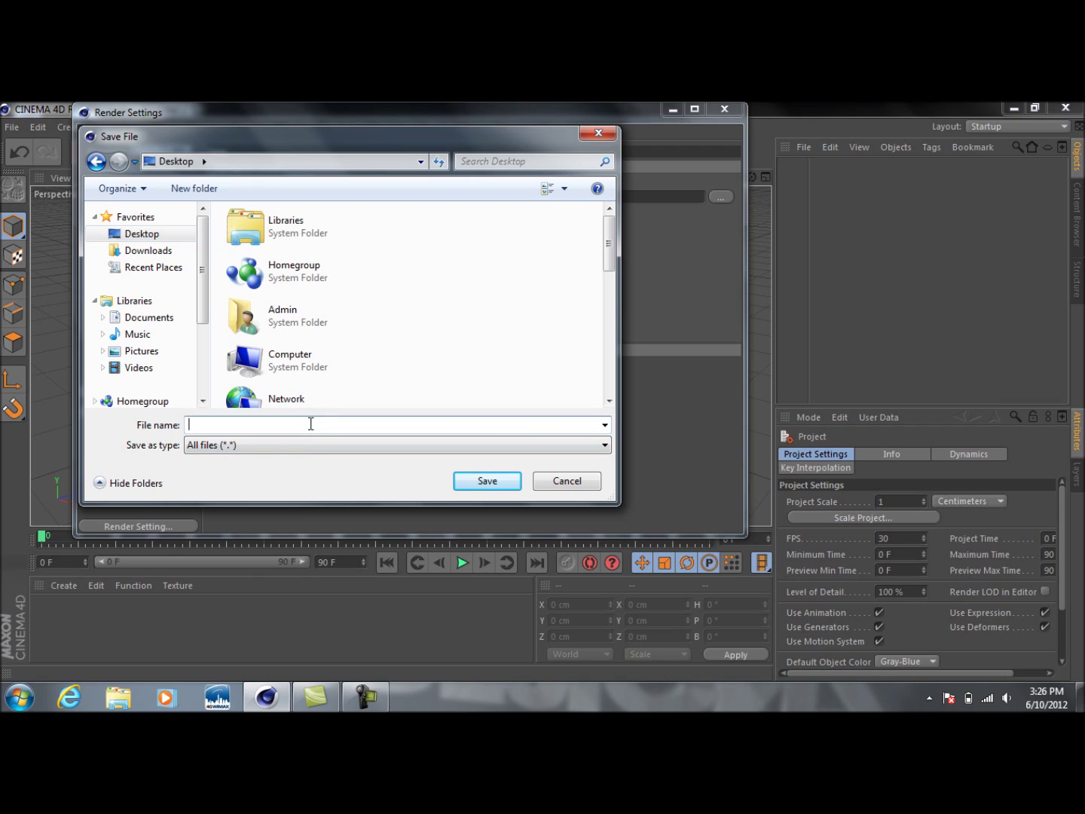
text(Realistic Sphere)
click(486, 480)
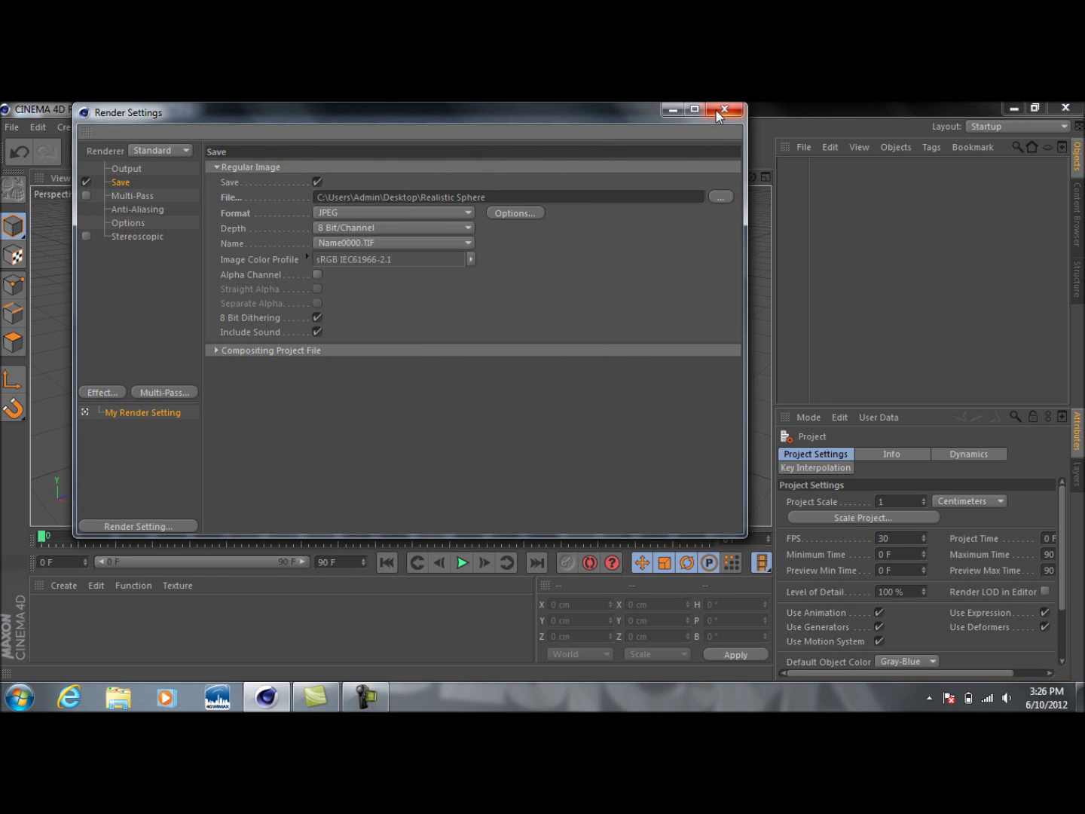
click(724, 109)
Step: Add Ambient Occlusion and Global Illumination effects to the render settings
click(424, 155)
click(108, 395)
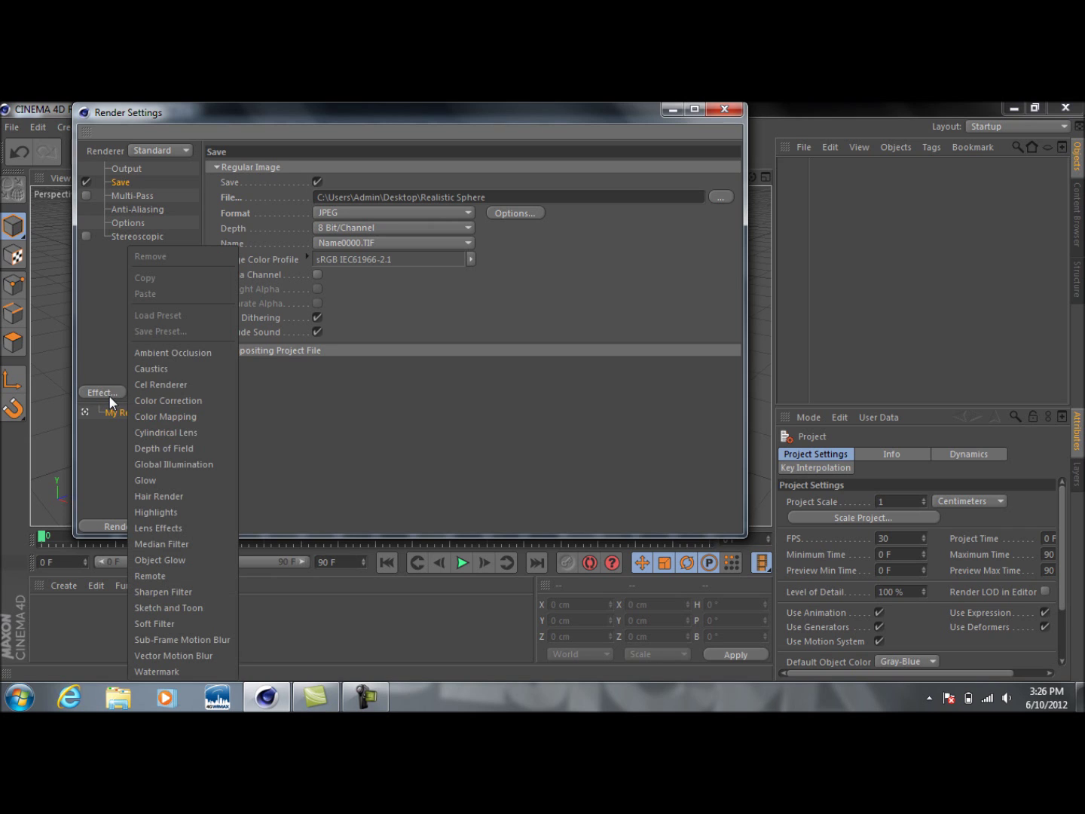
click(153, 353)
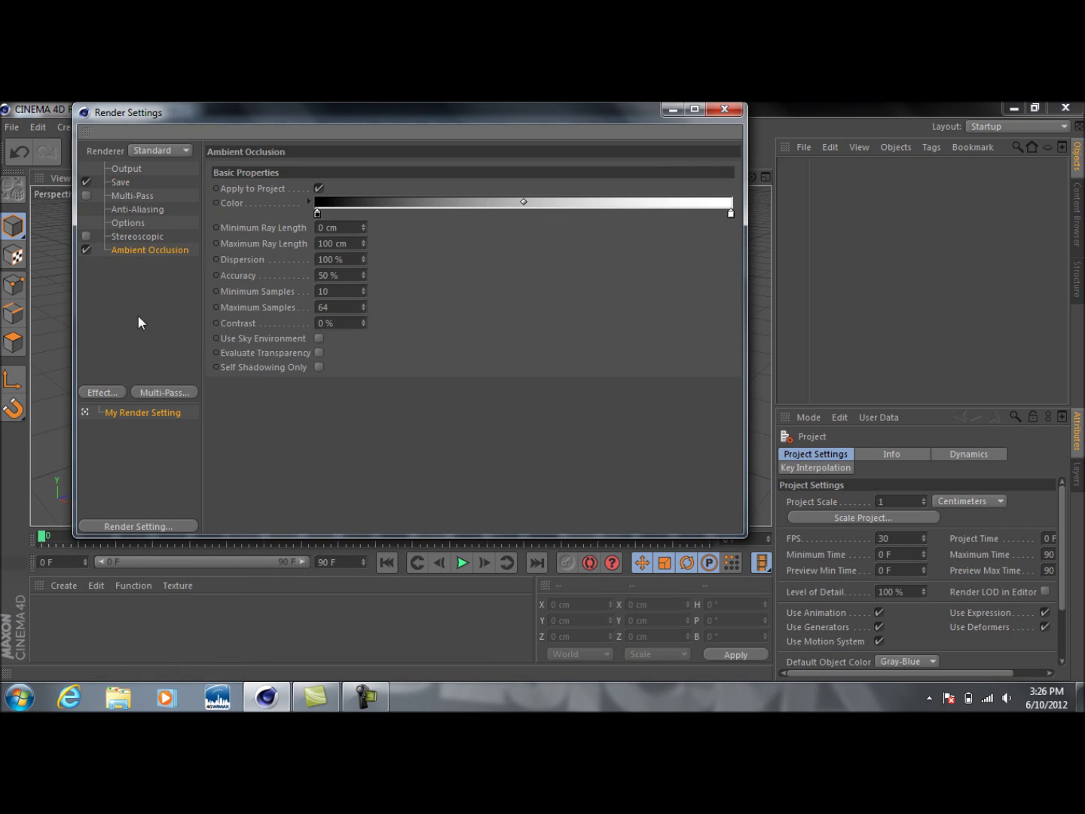
click(98, 393)
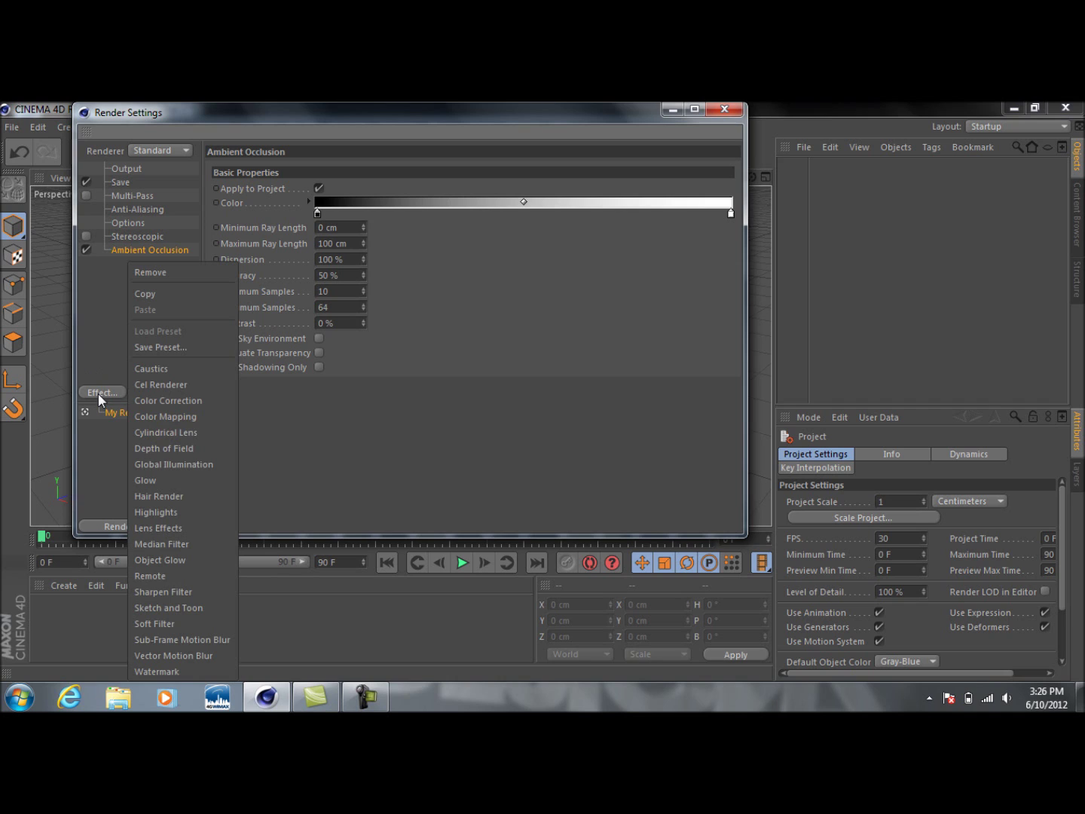
click(150, 464)
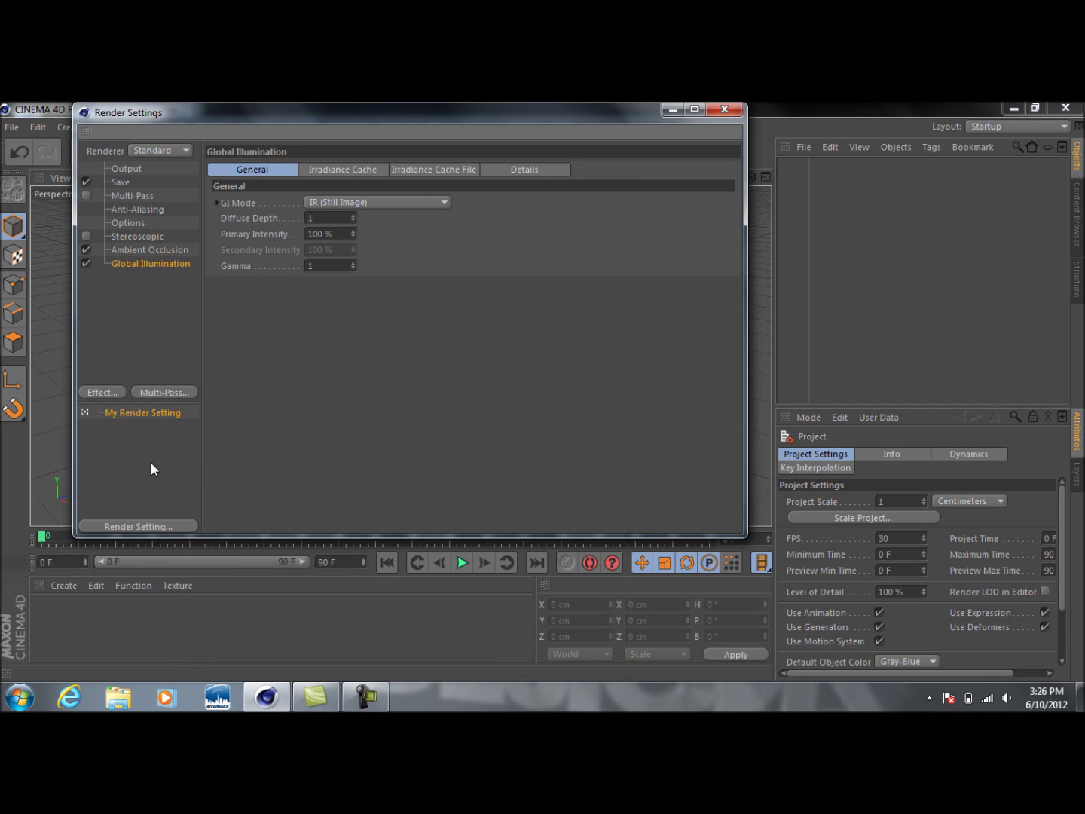
Step: Review the Ambient Occlusion and Global Illumination settings, then close Render Settings
click(126, 251)
click(126, 262)
click(129, 251)
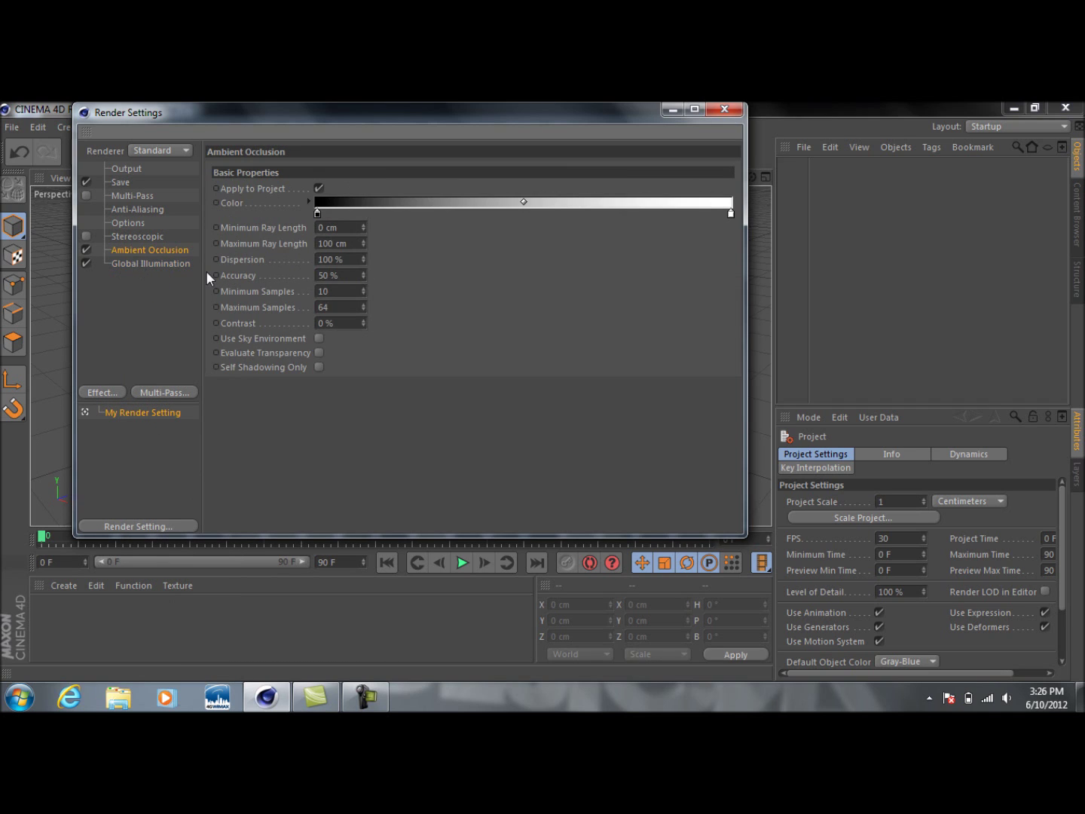
click(730, 112)
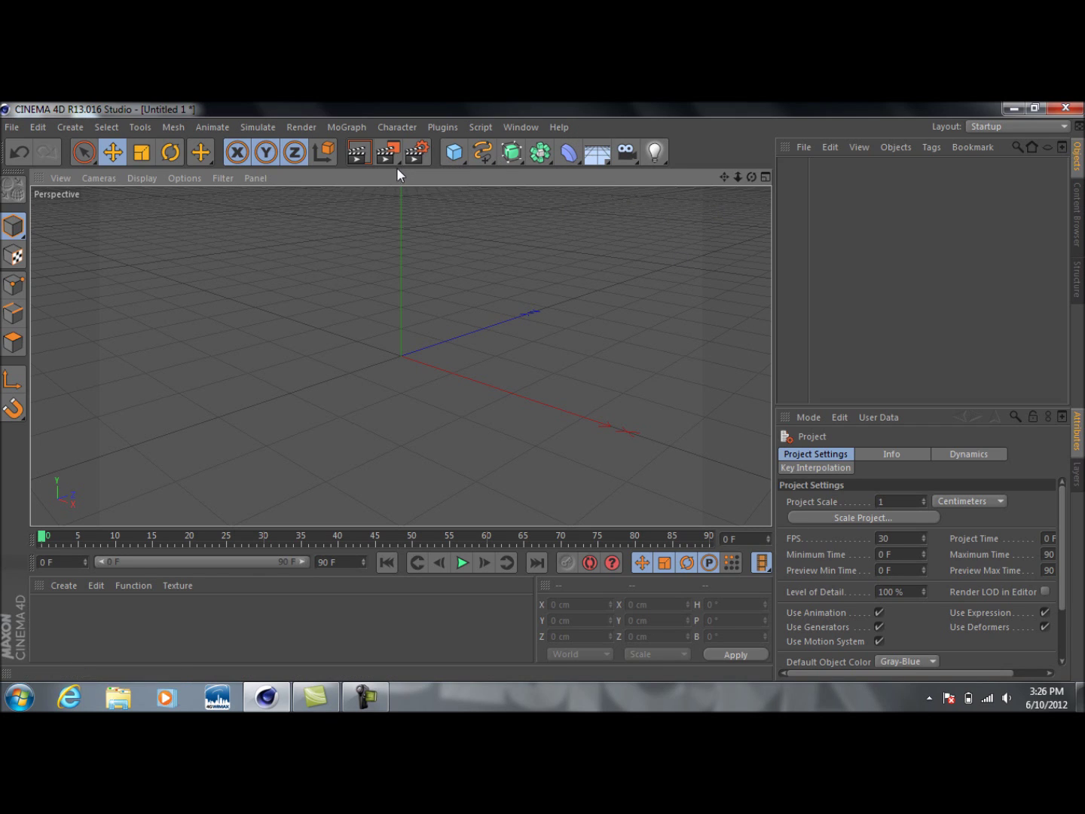
Step: Add a Sphere primitive and drag it up to about Y 84 cm
click(451, 153)
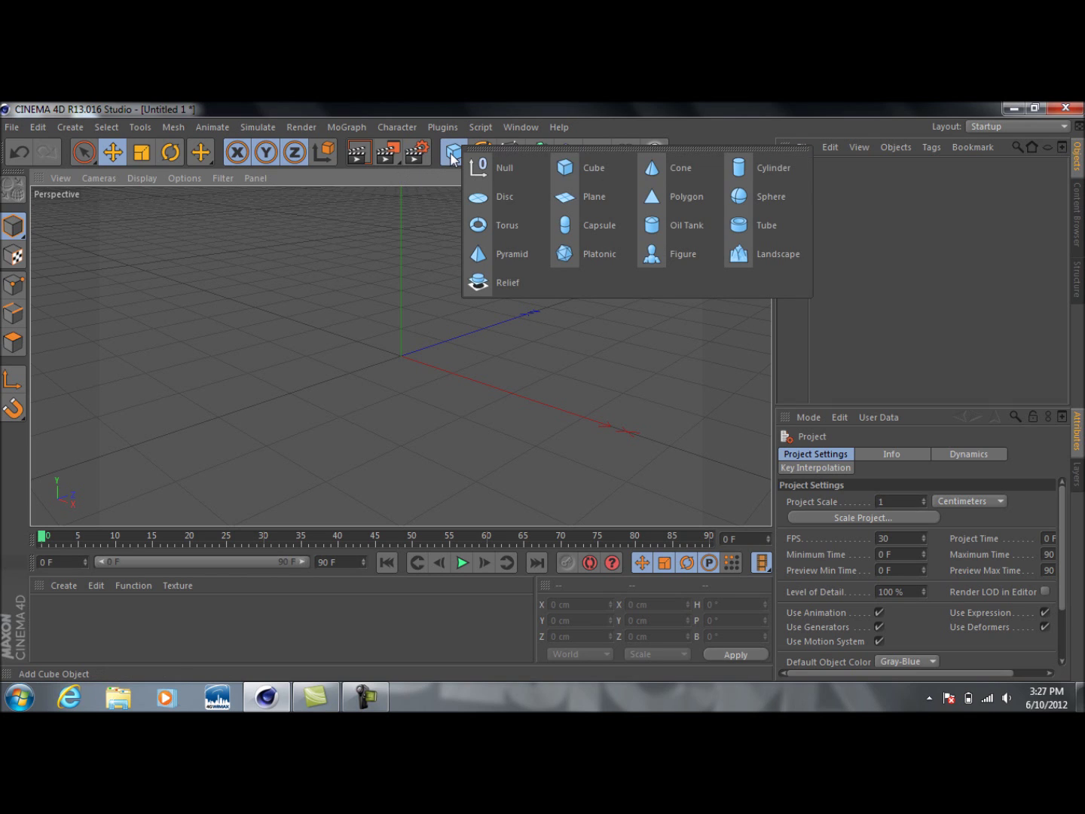
click(758, 192)
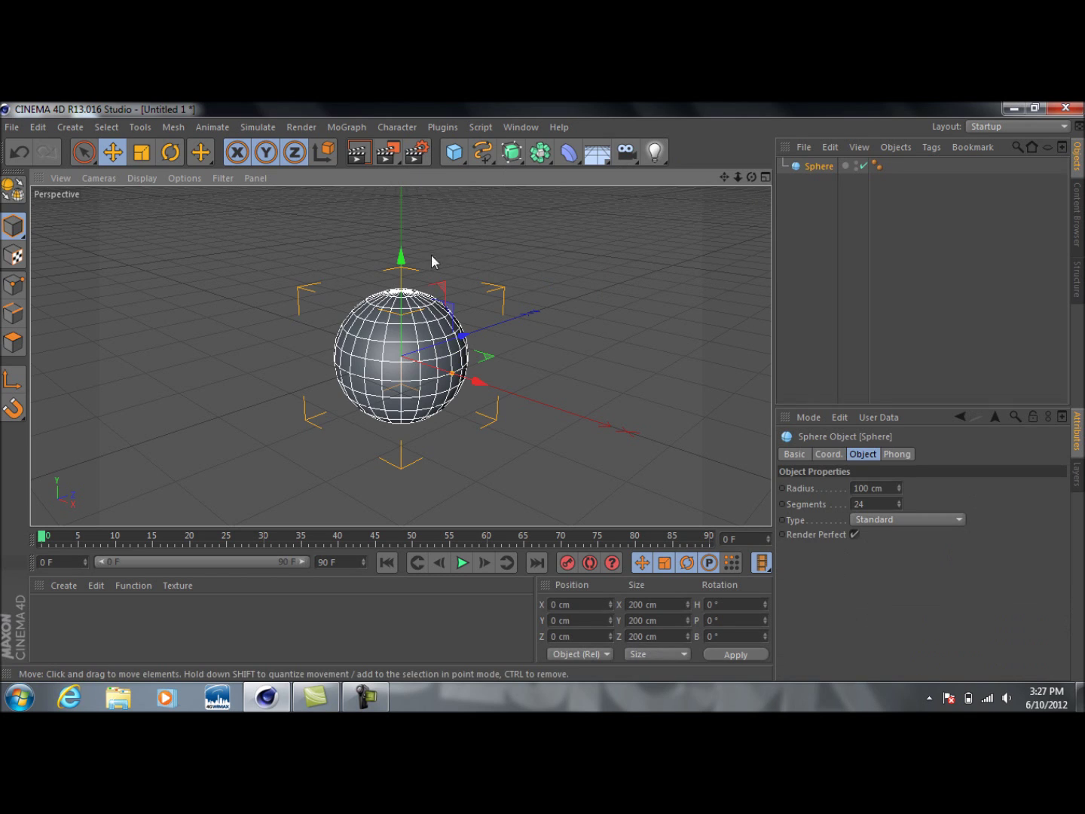
drag(401, 261, 416, 204)
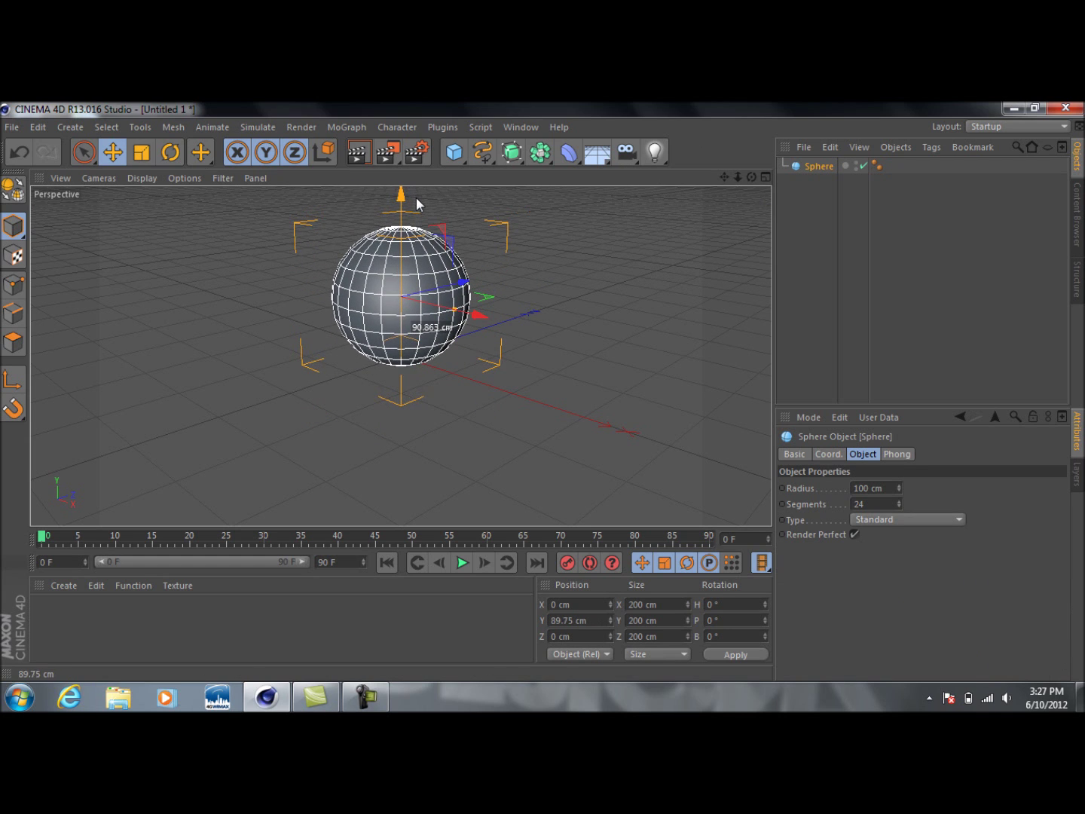
click(545, 278)
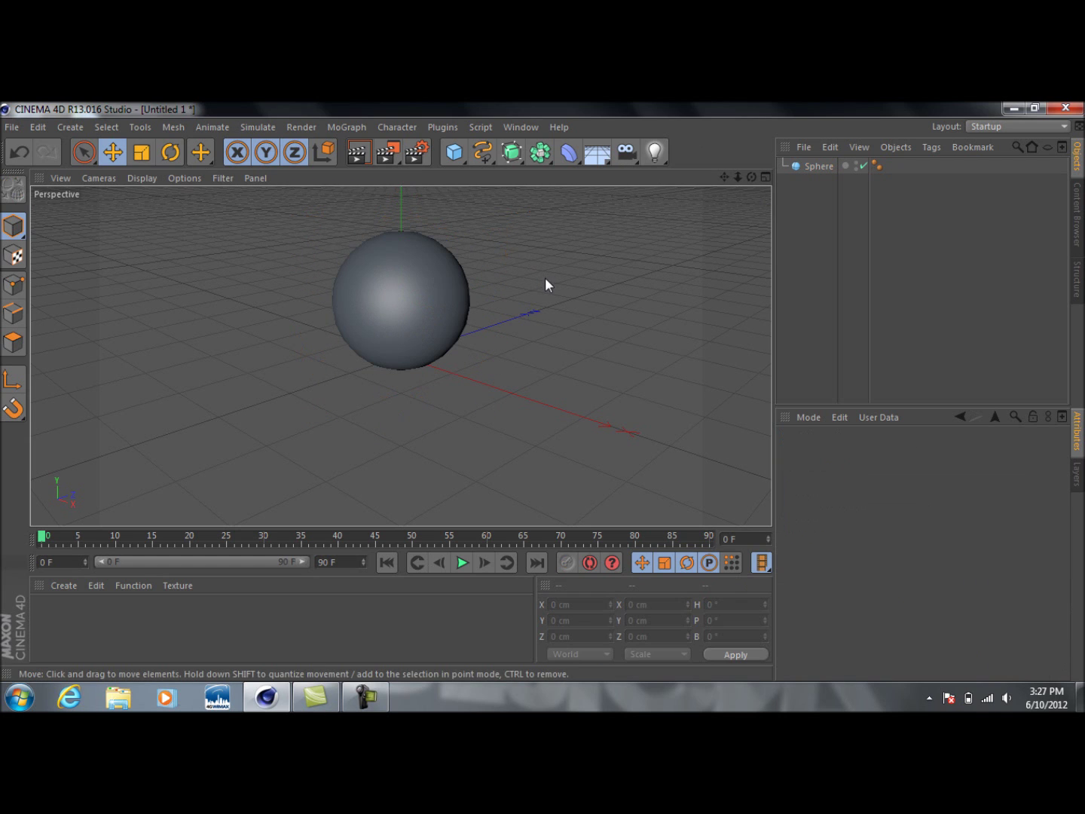
click(457, 288)
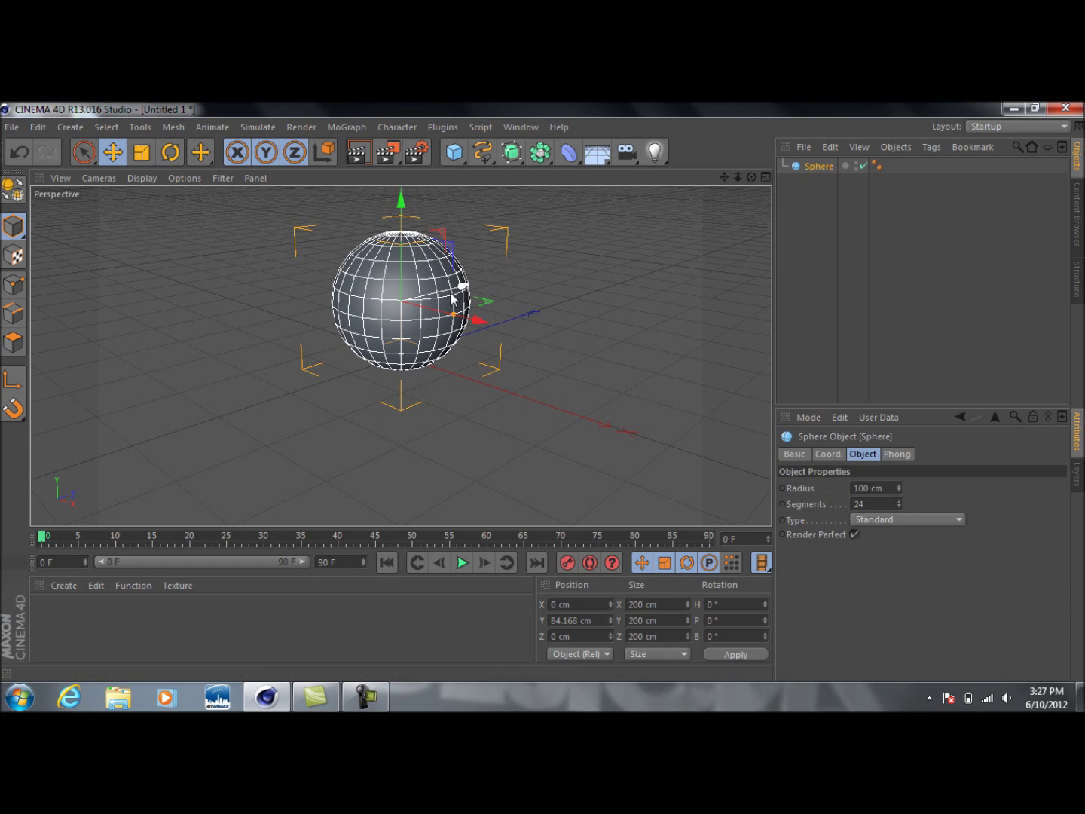
click(35, 611)
Step: Create a new material Mat and colour it yellow (R 233, G 255, B 37)
double_click(36, 612)
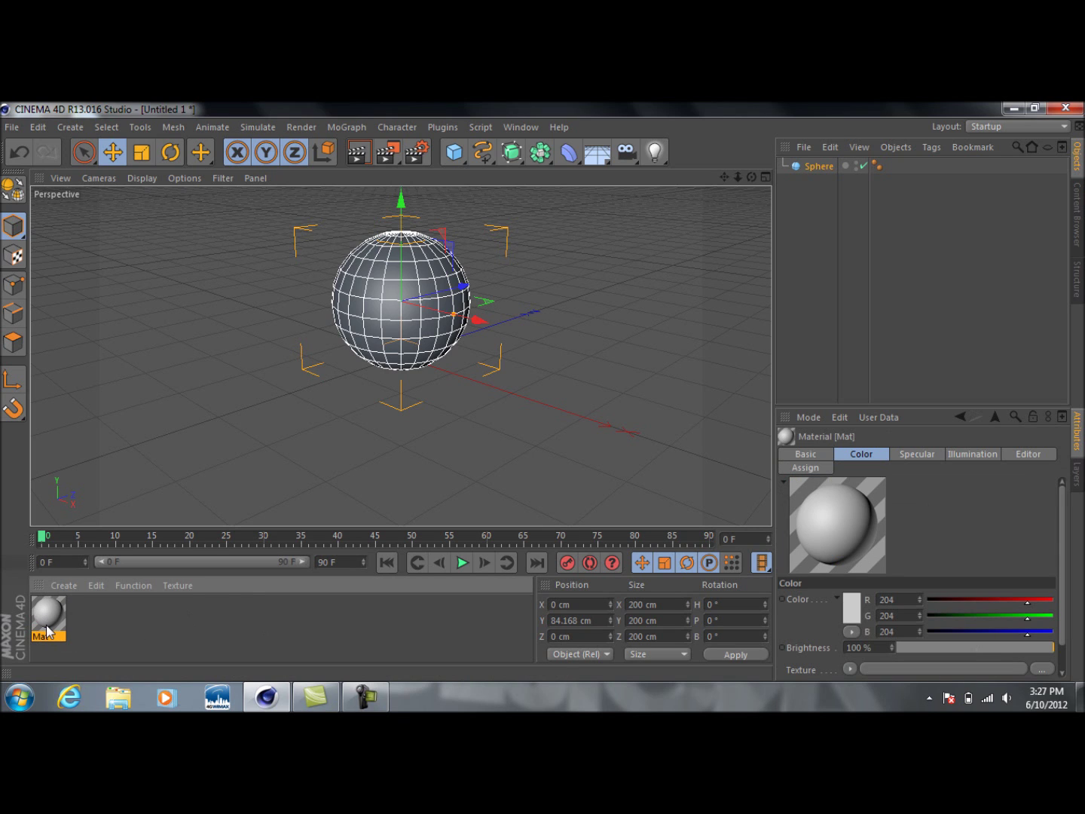
double_click(47, 612)
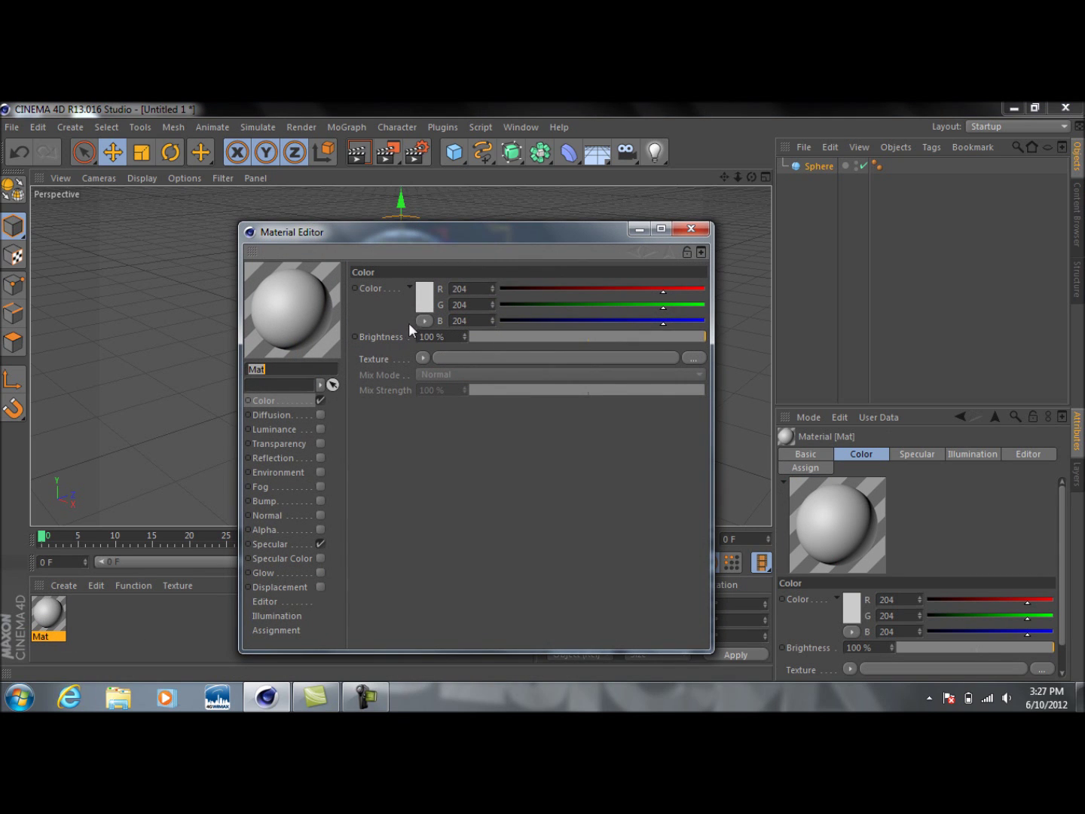
click(425, 304)
mouse_move(450, 247)
mouse_down()
mouse_move(420, 248)
mouse_move(389, 278)
mouse_move(418, 248)
mouse_move(435, 254)
mouse_move(413, 257)
mouse_move(422, 252)
mouse_up()
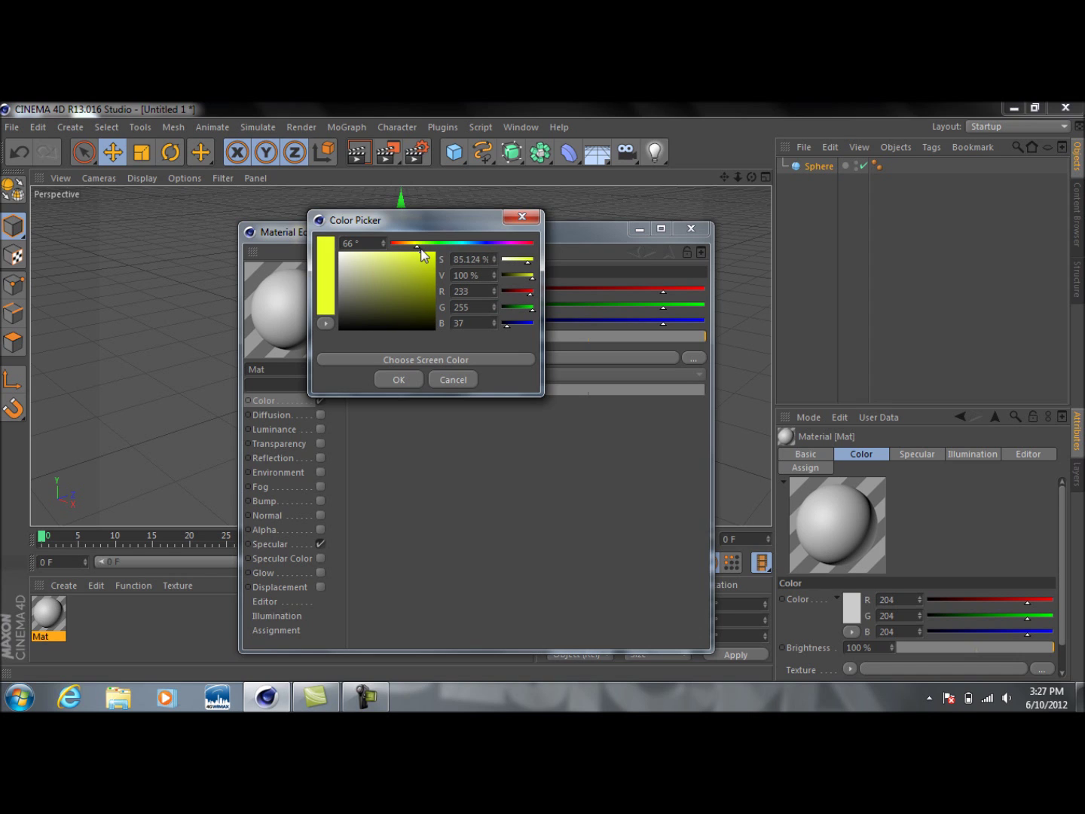
click(384, 382)
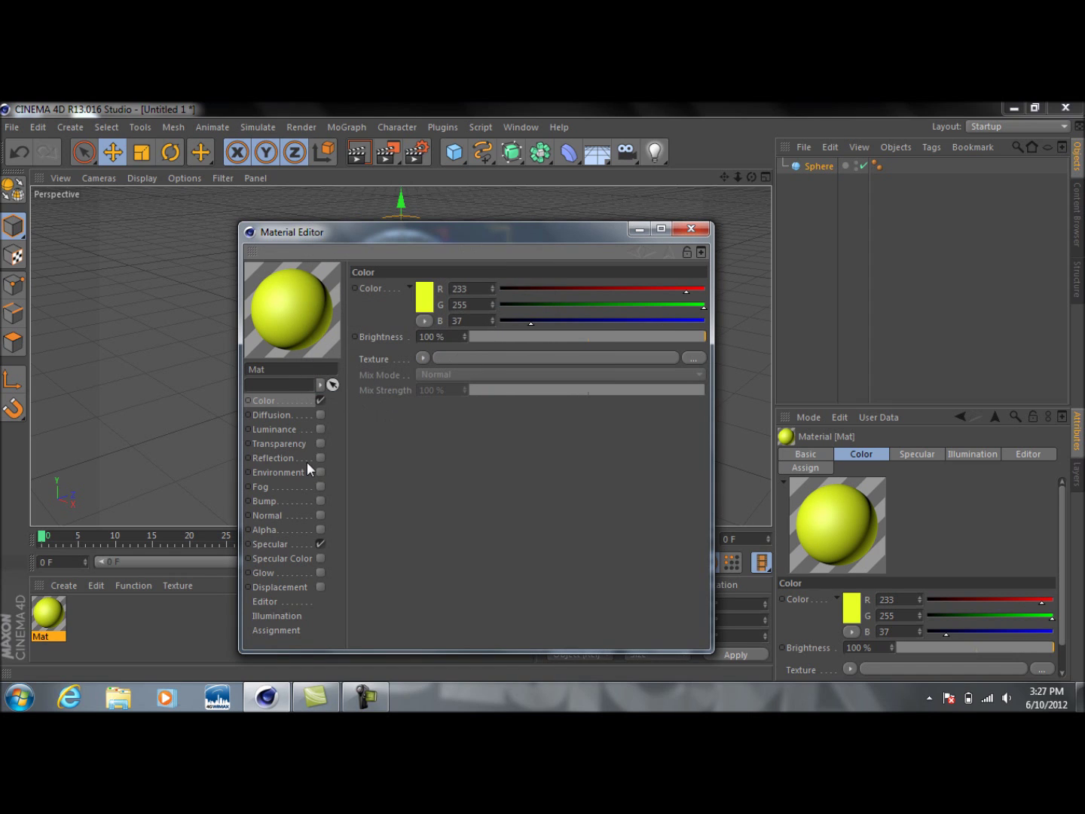
Step: Enable Luminance and Reflection channels and set luminance brightness to 20%
click(302, 459)
click(298, 431)
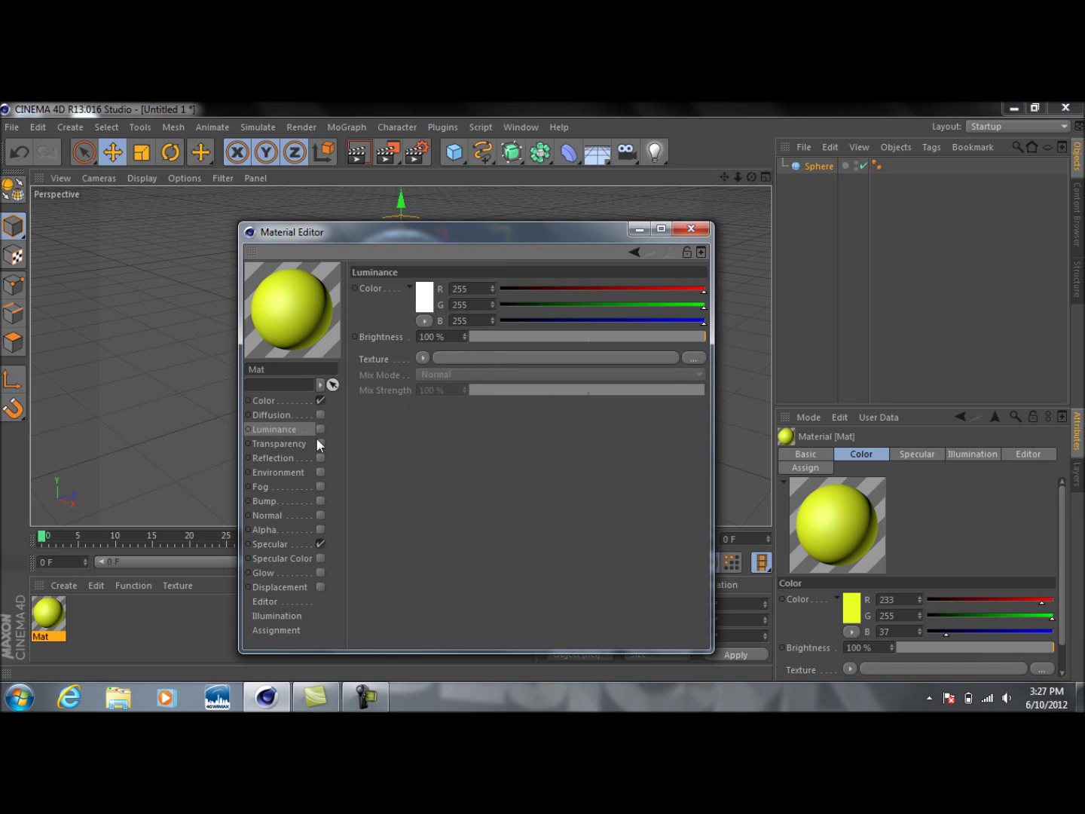
click(321, 428)
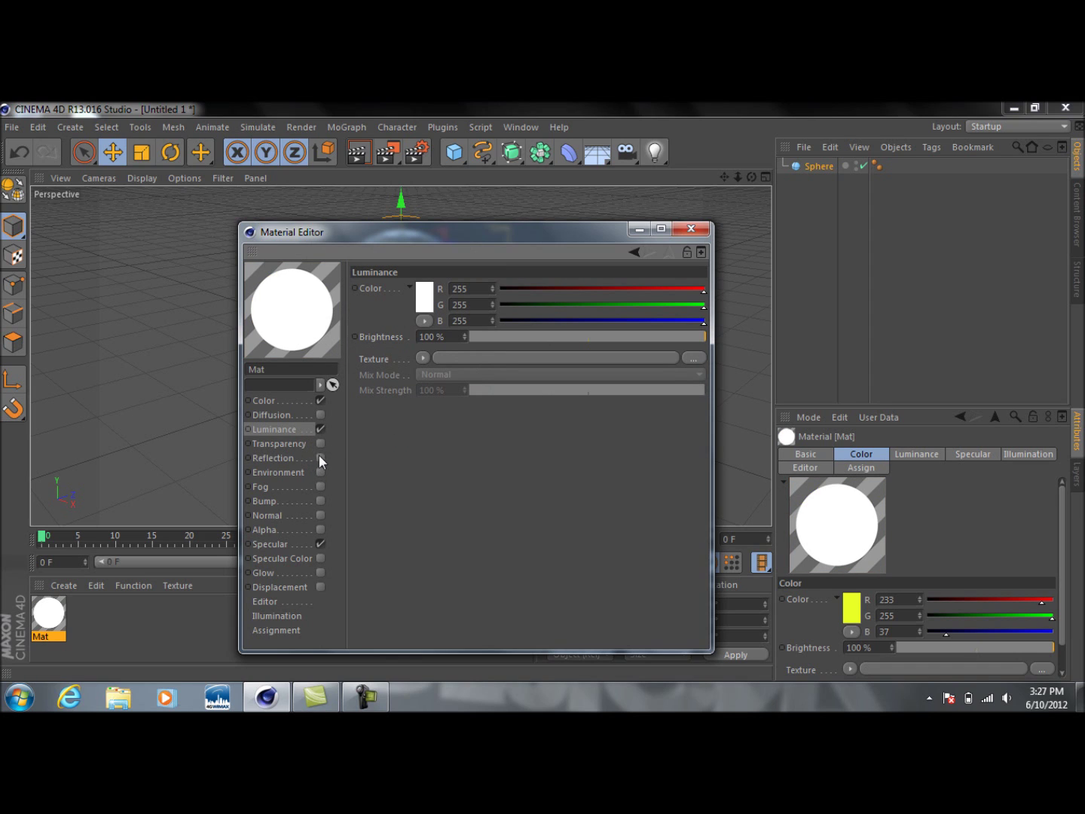
click(320, 457)
click(308, 430)
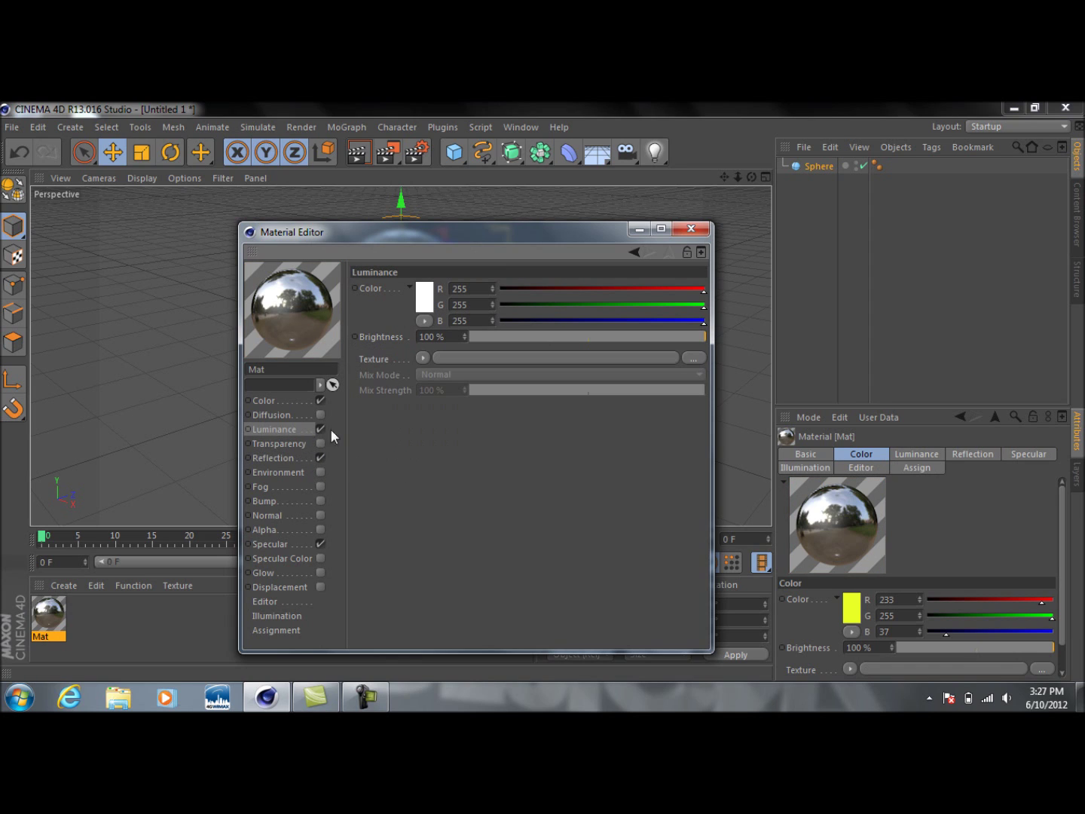
double_click(437, 336)
text(2)
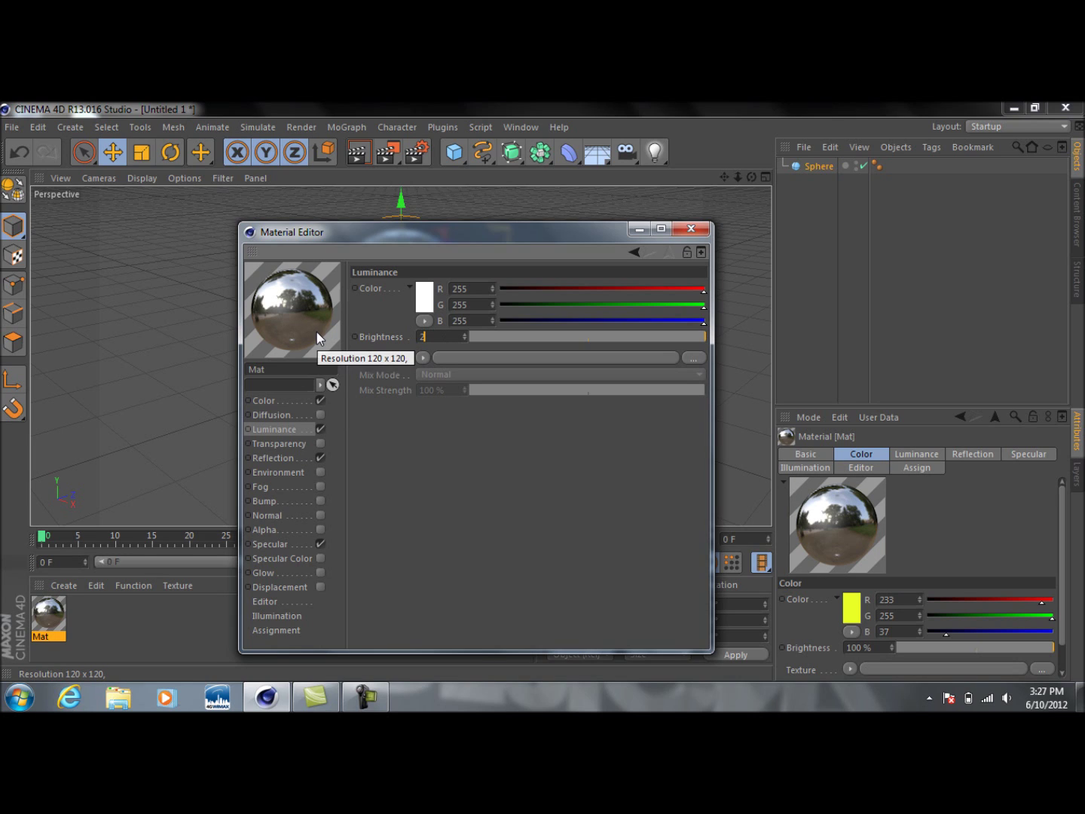
text(0)
key(Return)
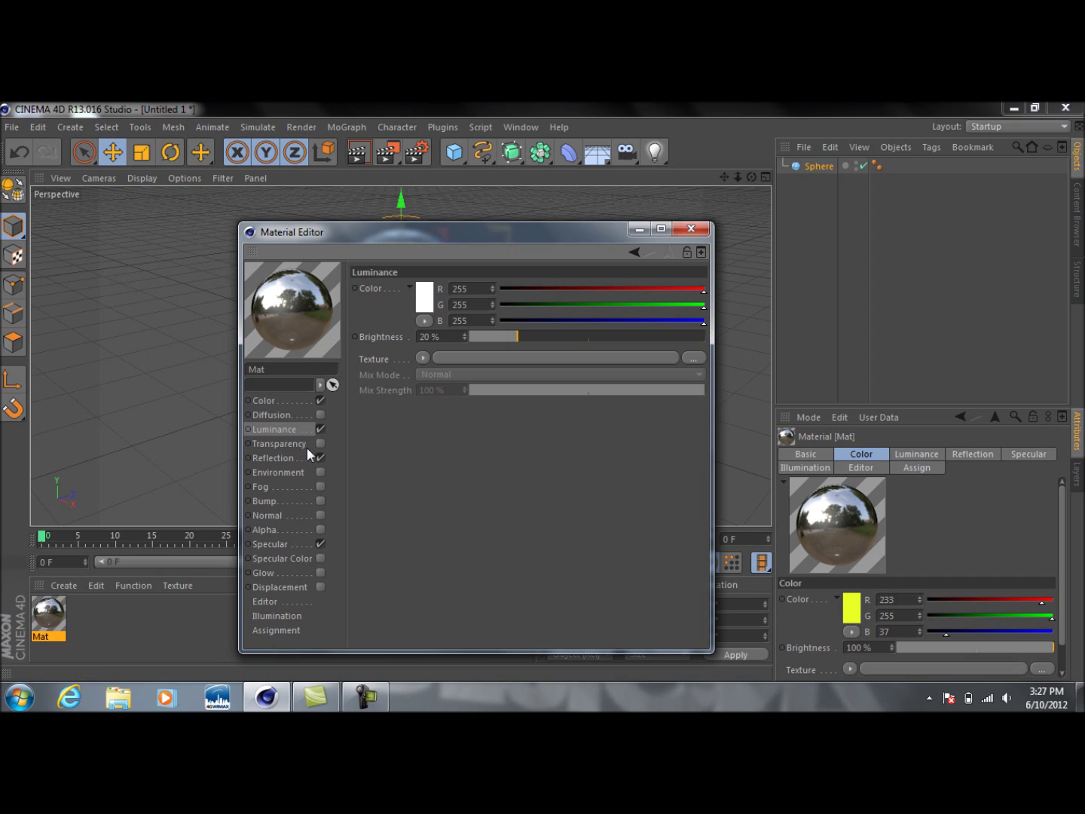
Step: Set reflection brightness to 40% and close the material editor
click(299, 456)
click(447, 335)
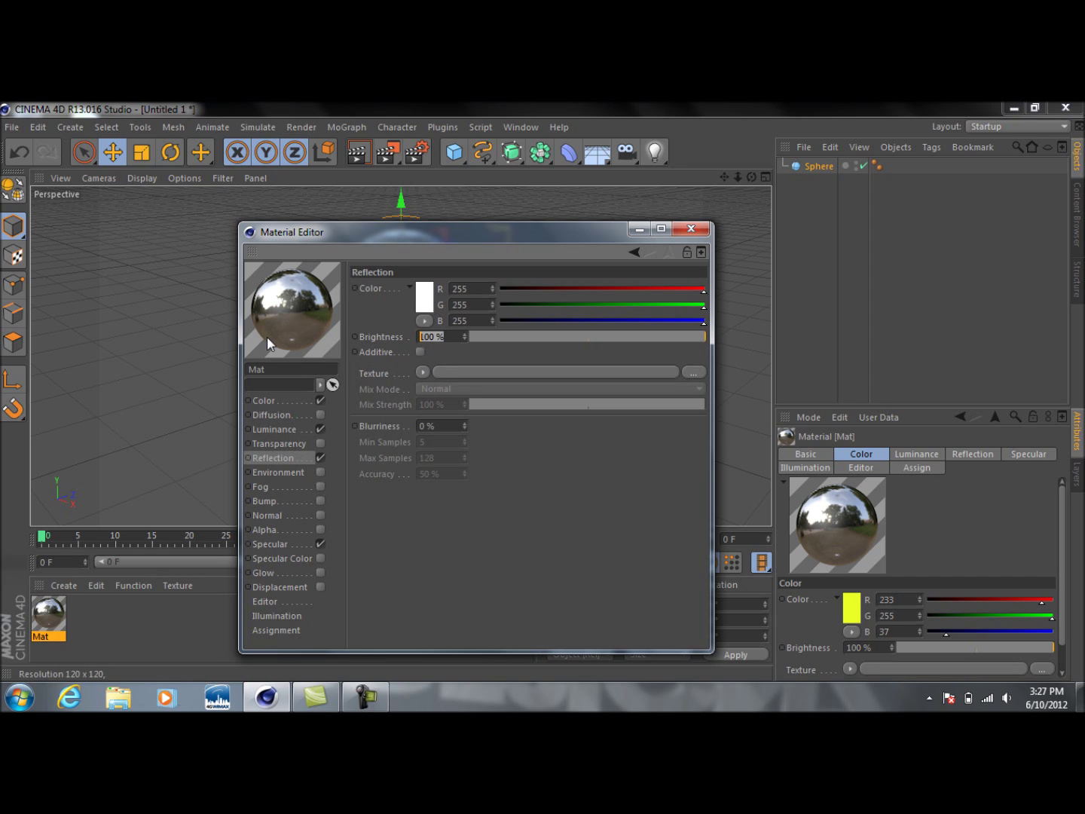
text(40)
key(Return)
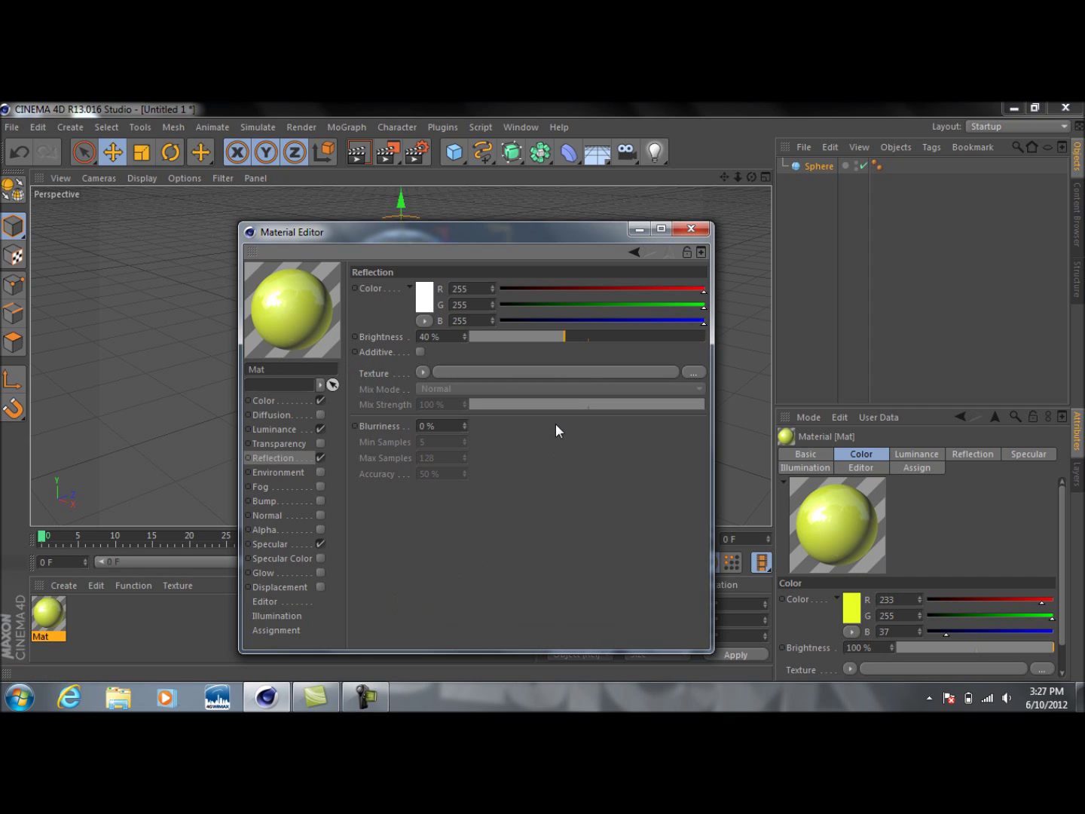
click(689, 229)
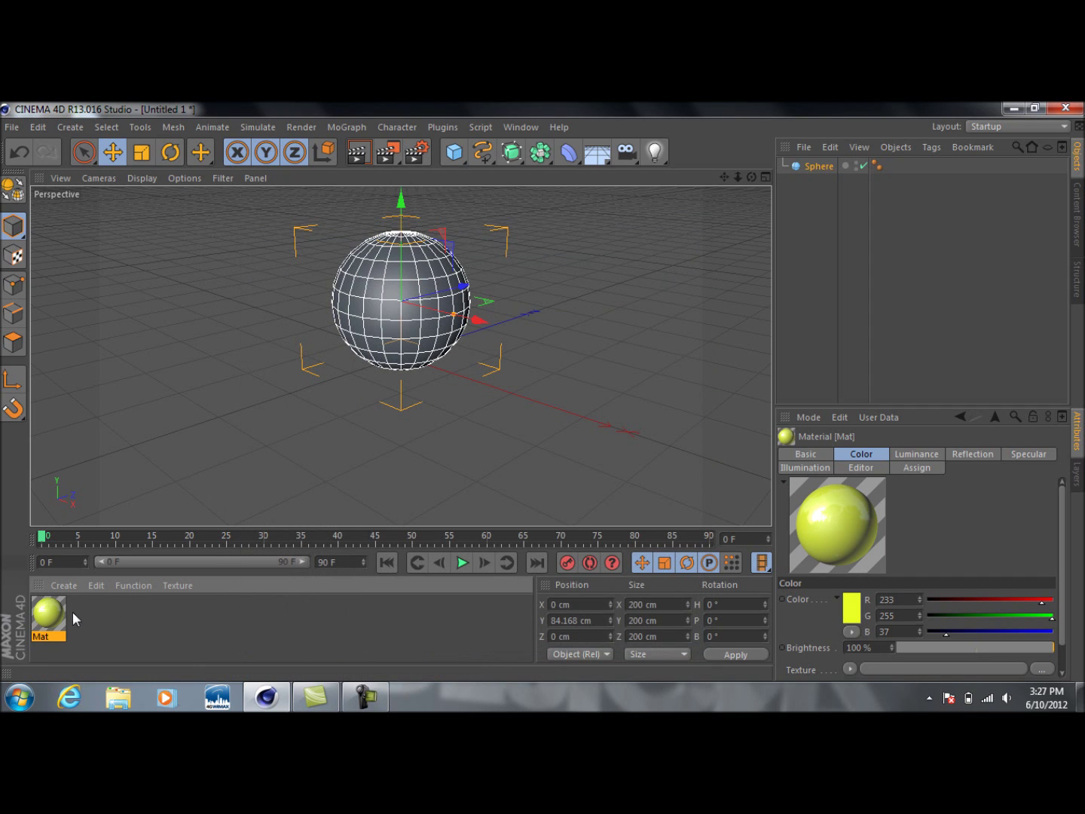
Step: Drop Mat on the sphere and do a quick viewport render to check the yellow
drag(56, 626, 417, 320)
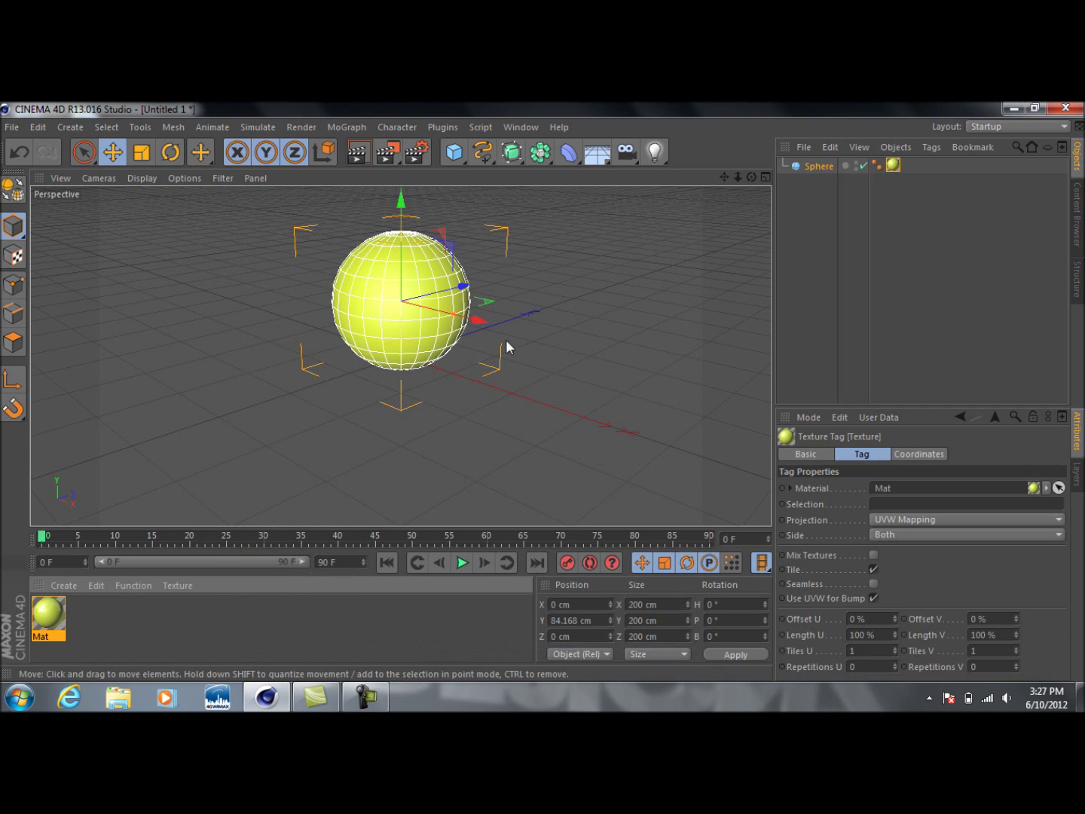
click(641, 224)
click(356, 155)
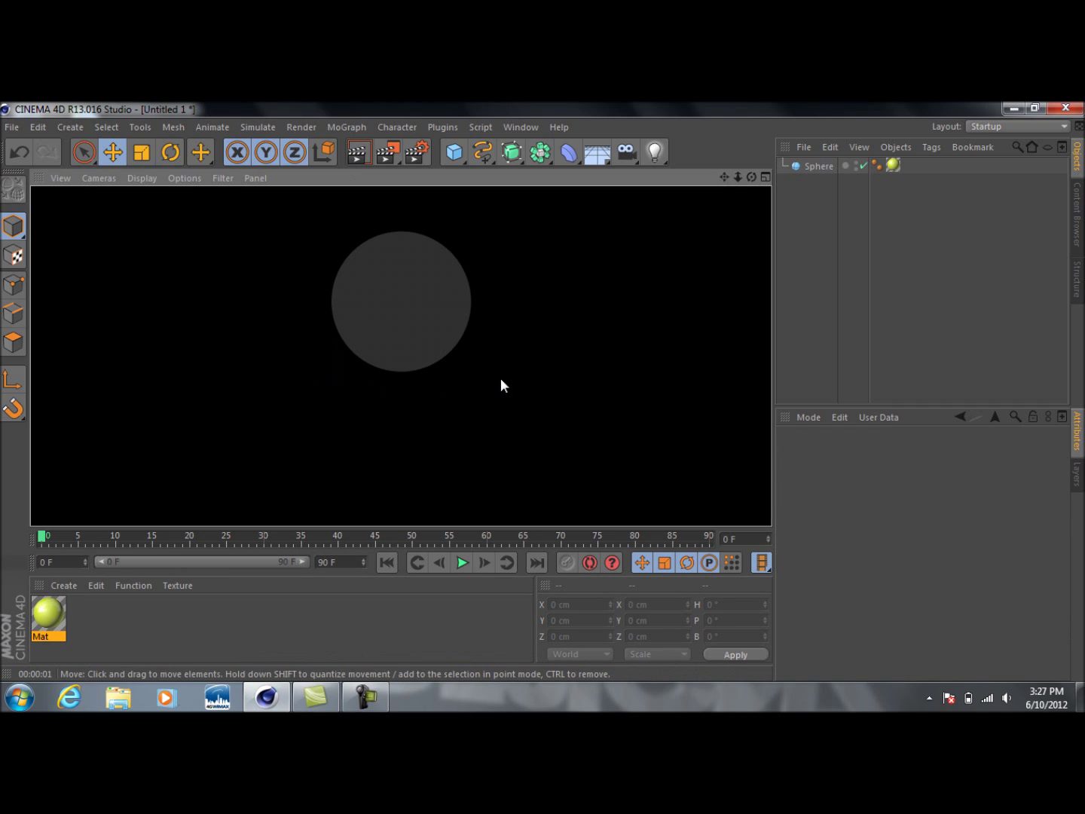
click(500, 377)
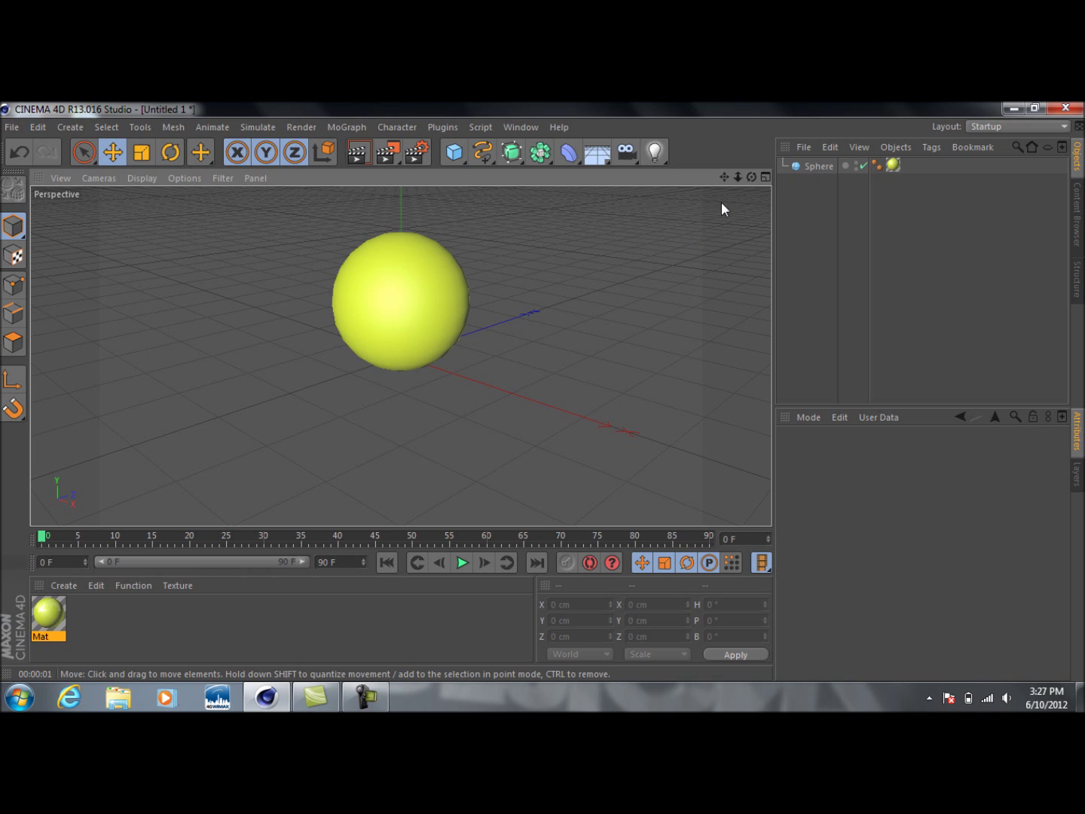
mouse_move(752, 178)
mouse_down()
mouse_move(798, 197)
mouse_move(749, 177)
mouse_up()
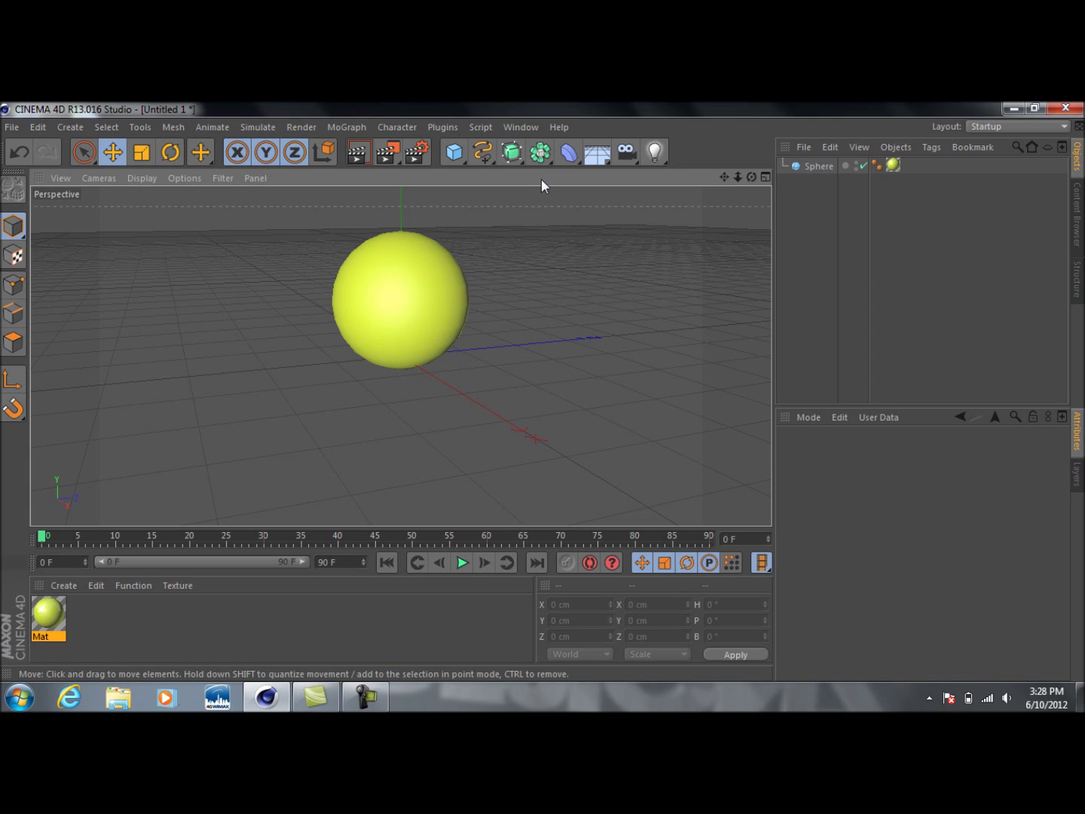
click(522, 128)
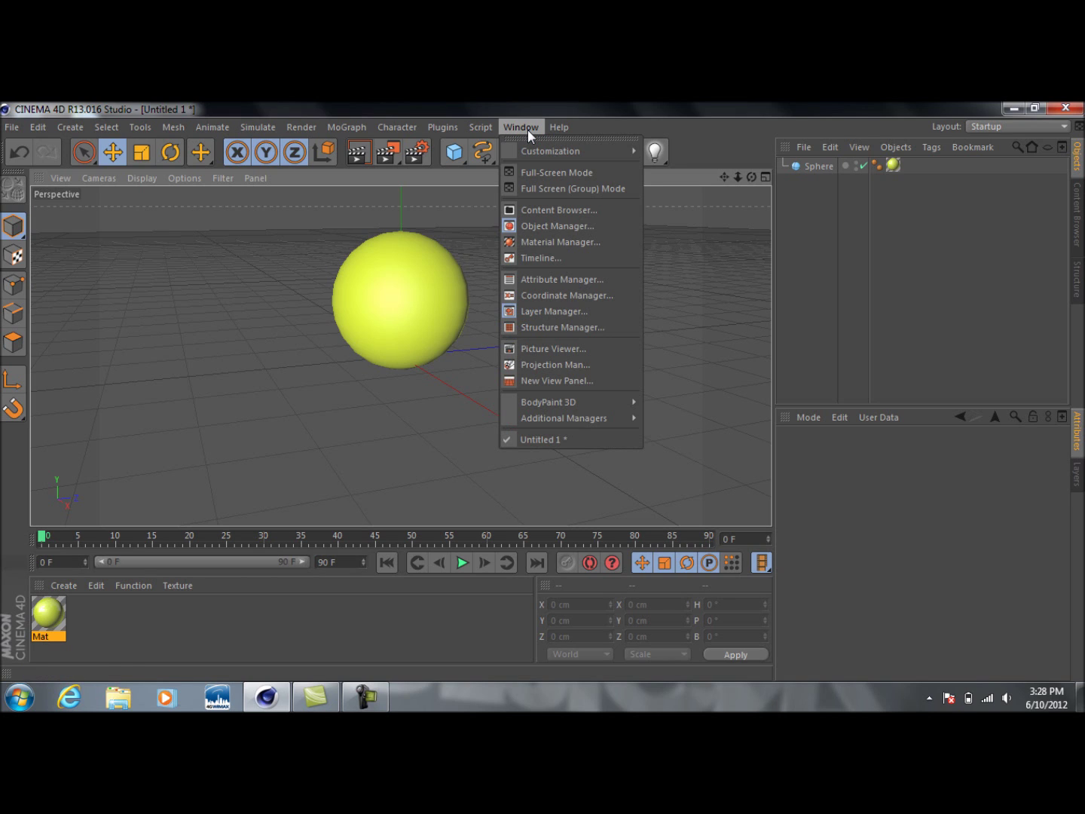
Step: Open the Content Browser from the Window menu
click(527, 129)
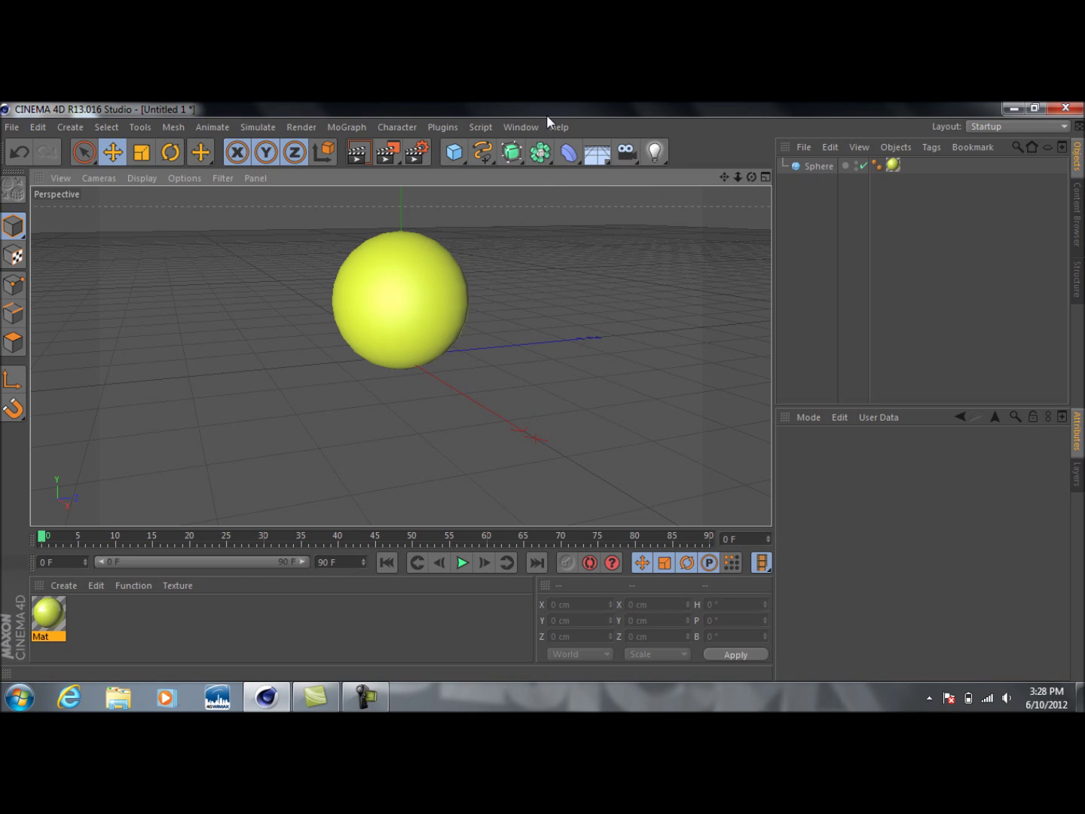
click(533, 129)
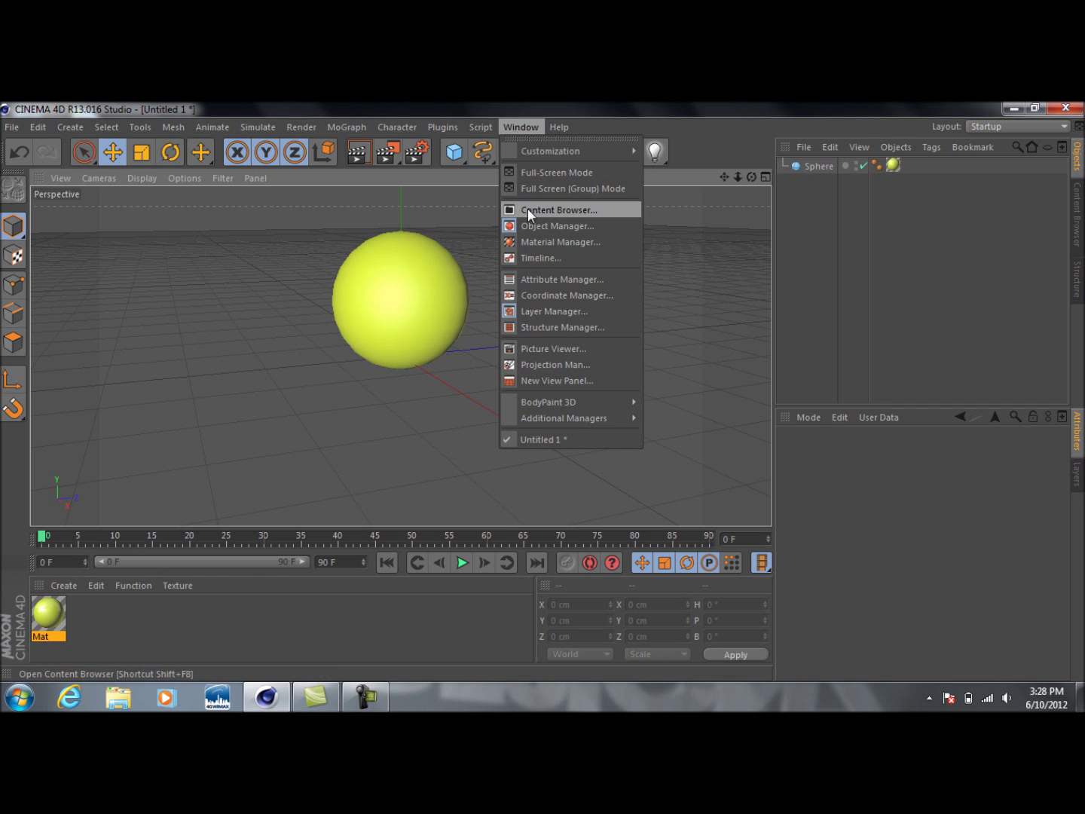
click(573, 100)
click(529, 127)
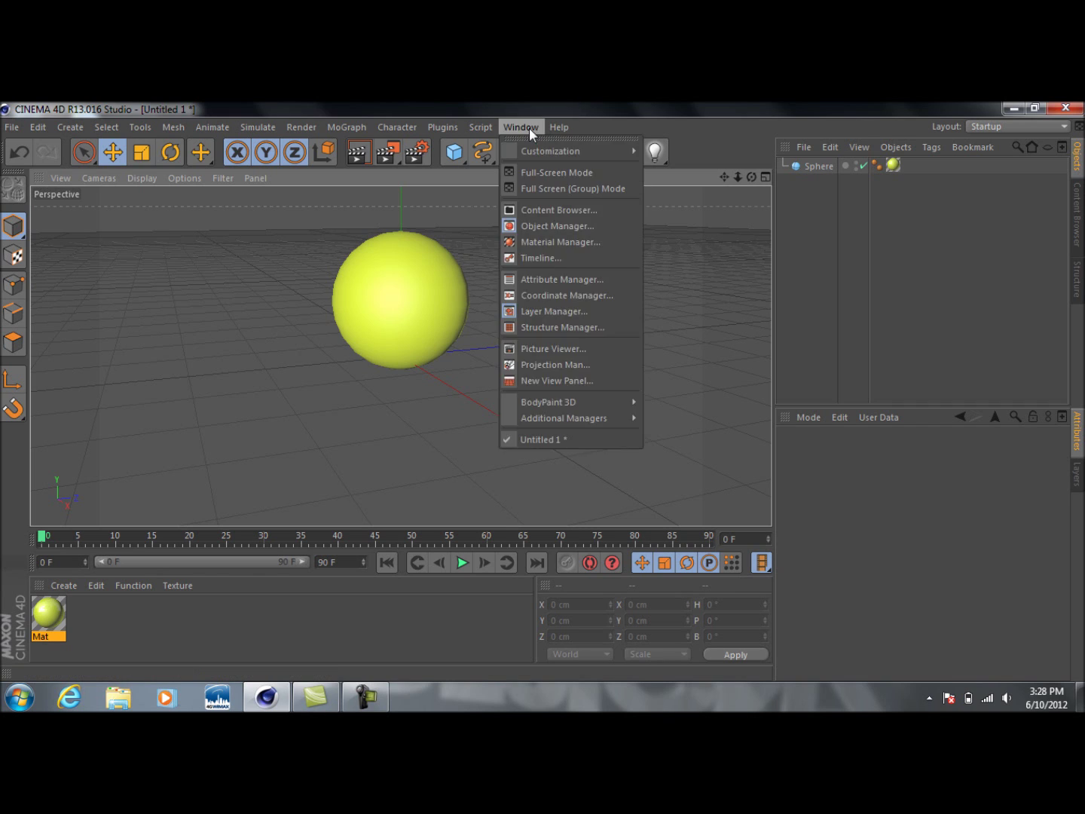
click(563, 209)
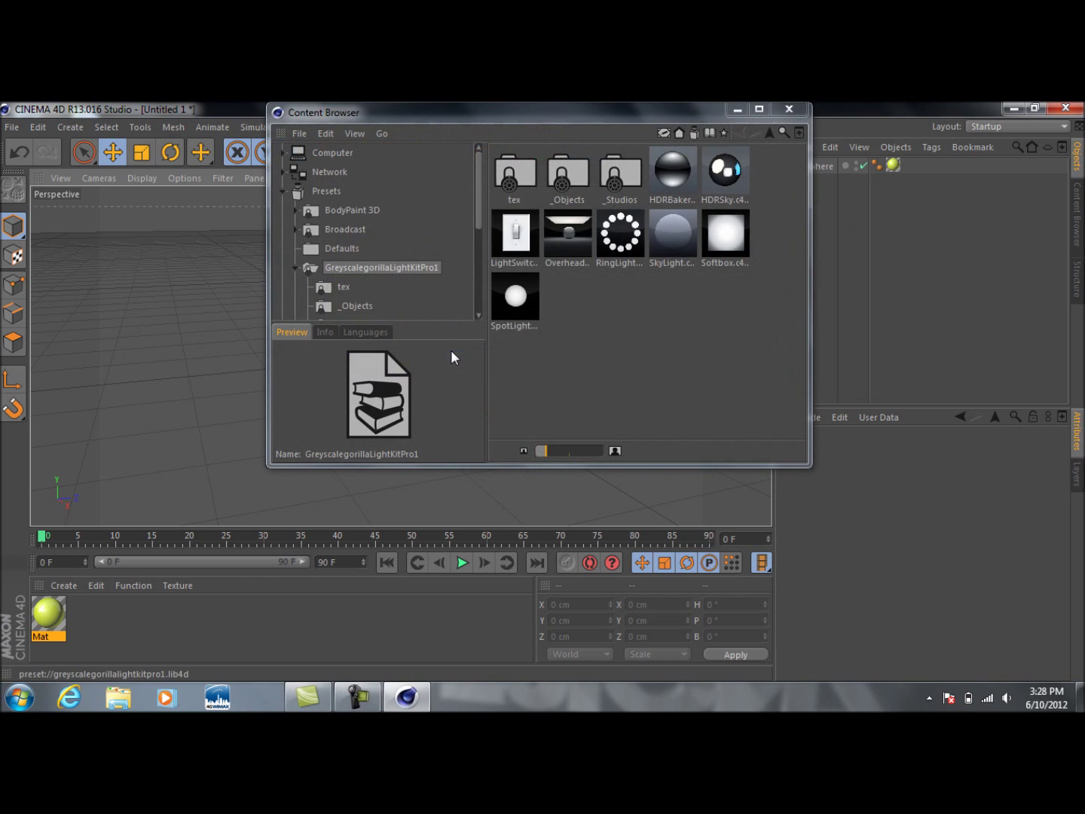
drag(532, 125, 501, 177)
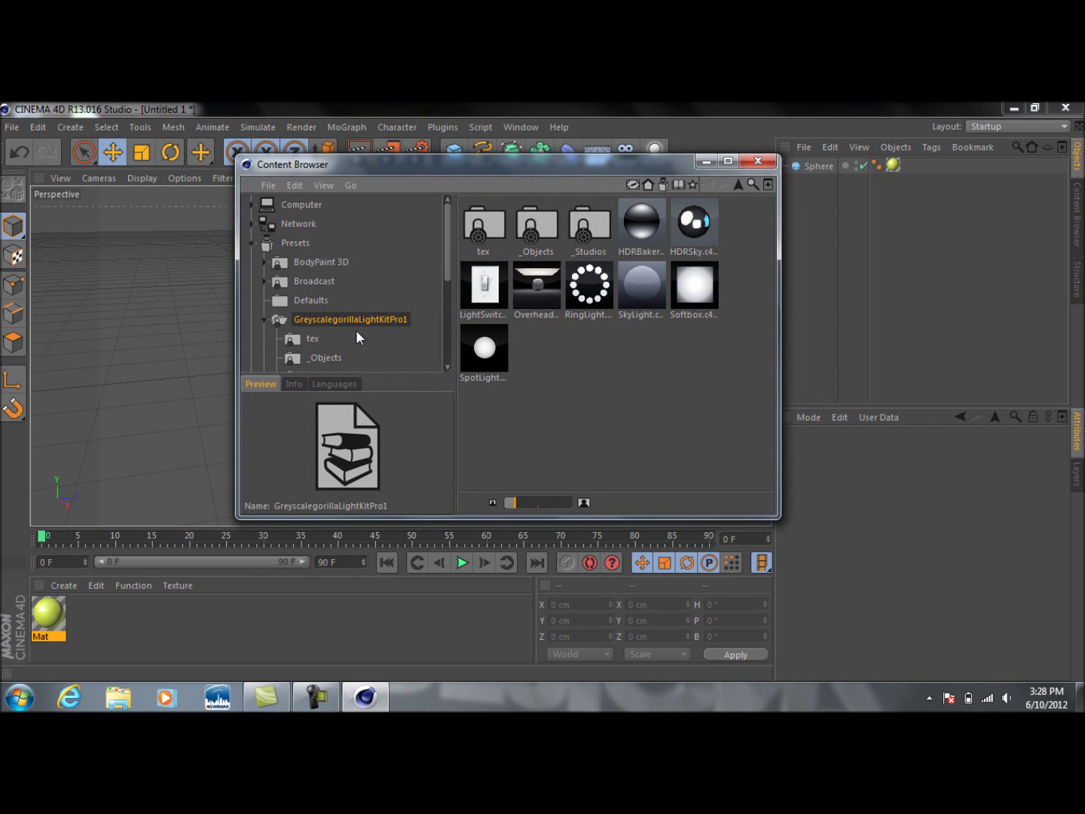
Step: Load the GreyscalegorillaLightKitPro1 OverheadSoftbox preset into the scene
click(696, 303)
click(618, 303)
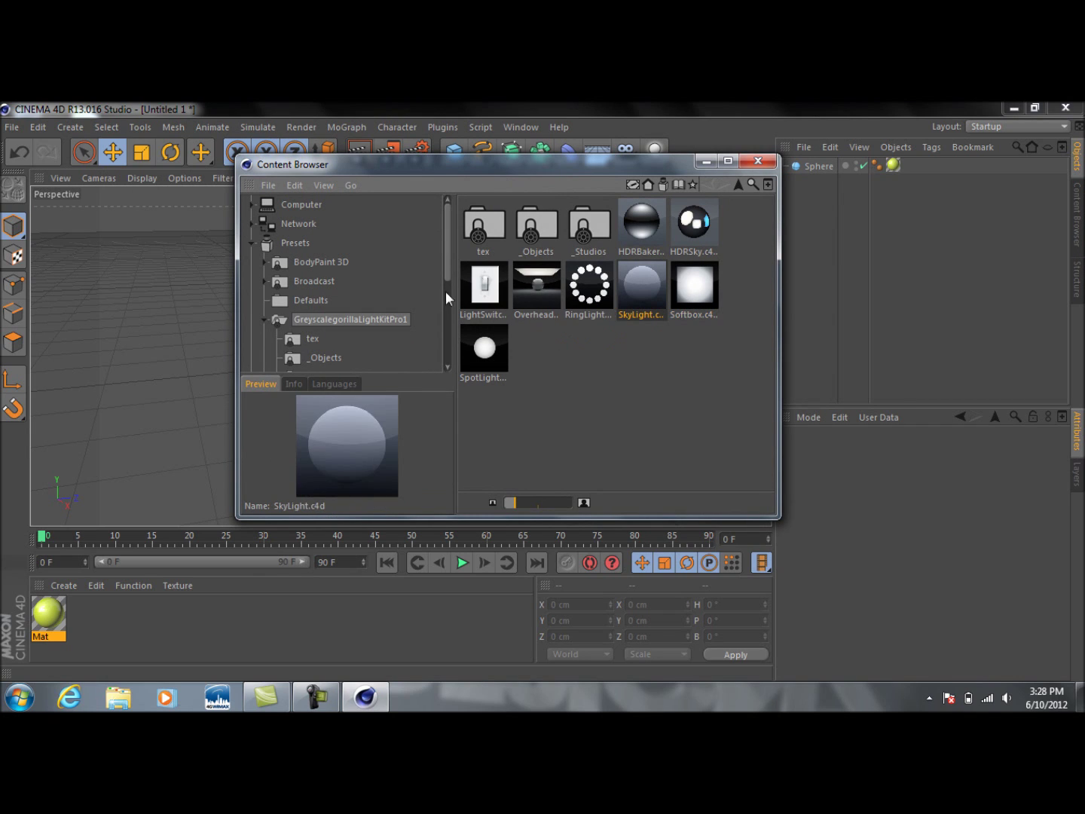
click(485, 295)
click(487, 347)
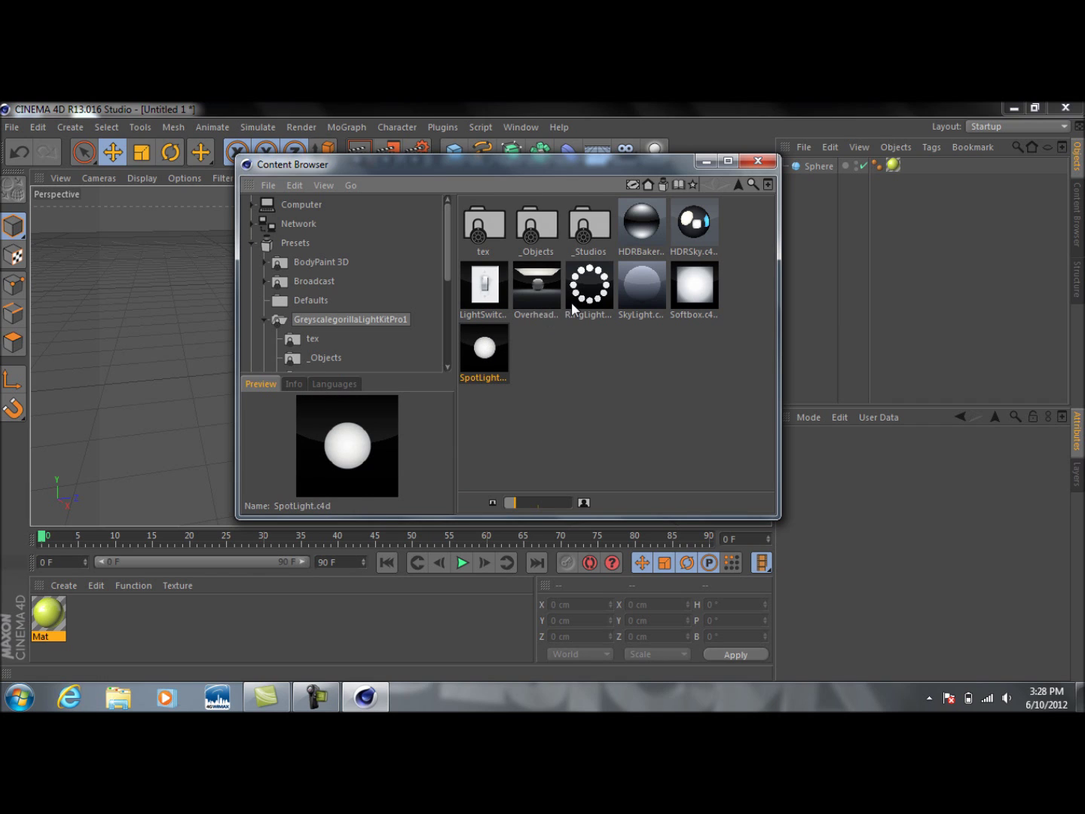
click(549, 303)
double_click(539, 300)
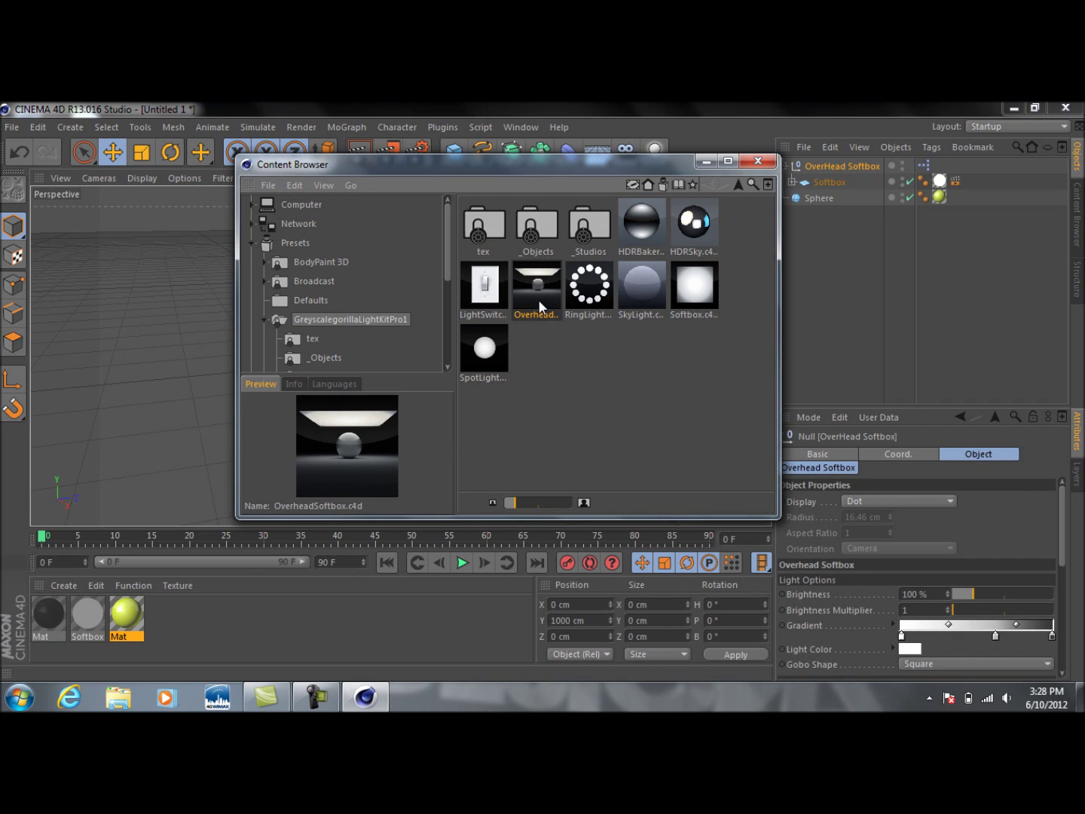
click(756, 162)
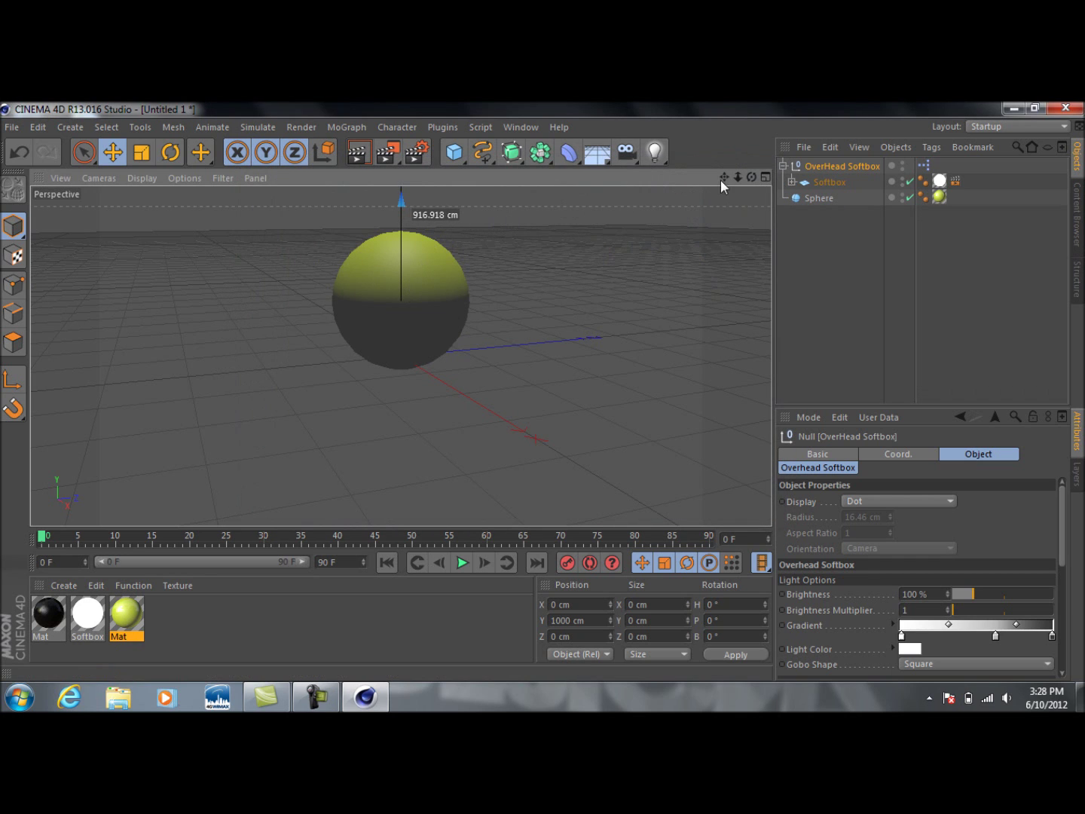
mouse_move(722, 180)
mouse_down()
mouse_move(709, 196)
mouse_move(723, 174)
mouse_up()
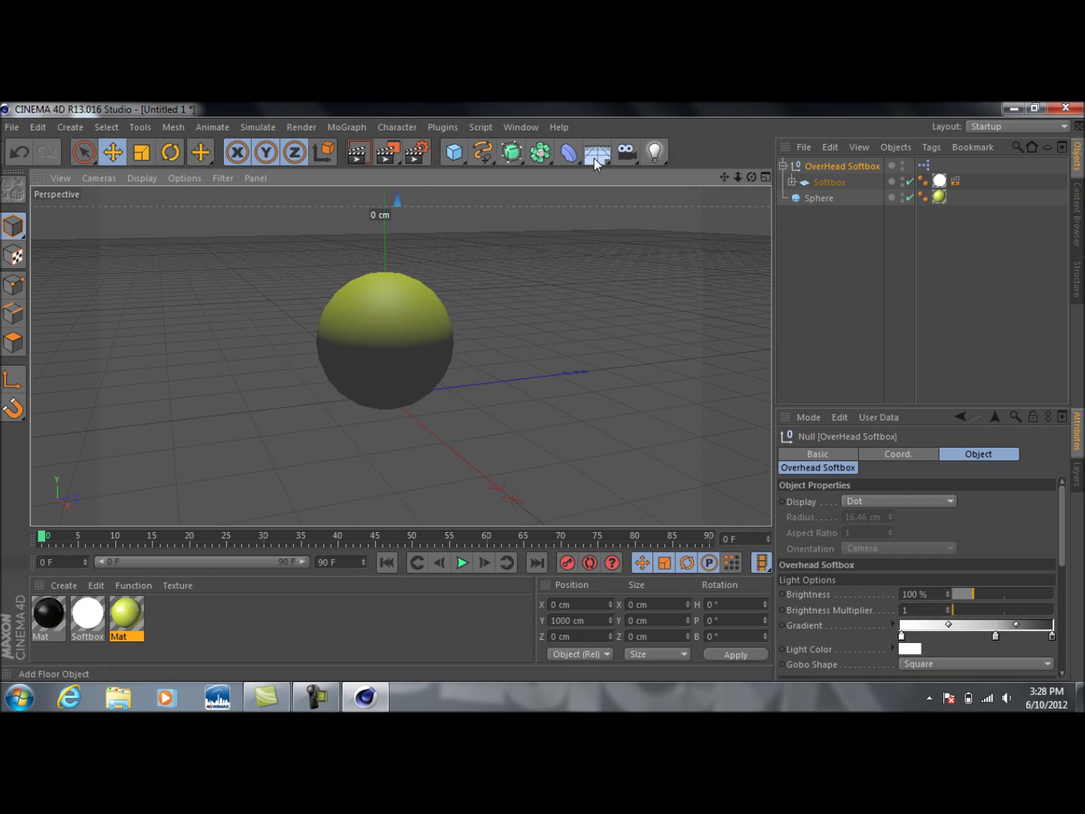
Step: Add a Floor and create a new material Mat.1 coloured pure white
drag(594, 158, 634, 168)
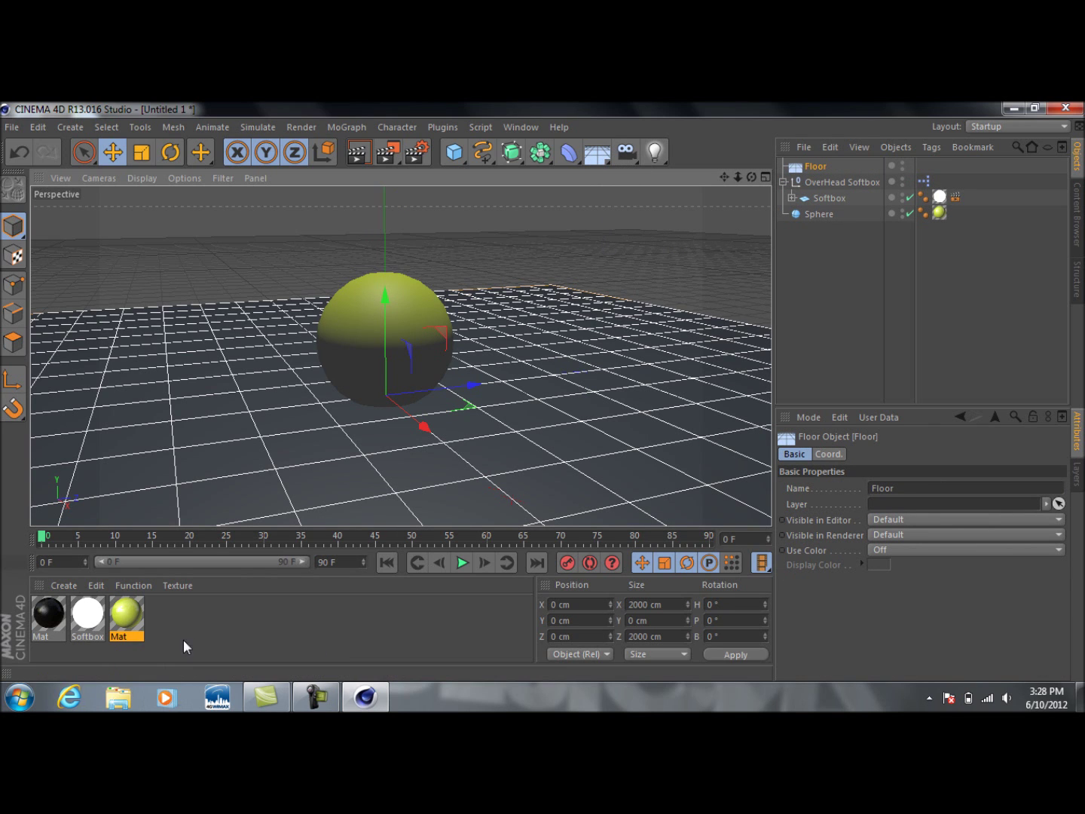
double_click(162, 627)
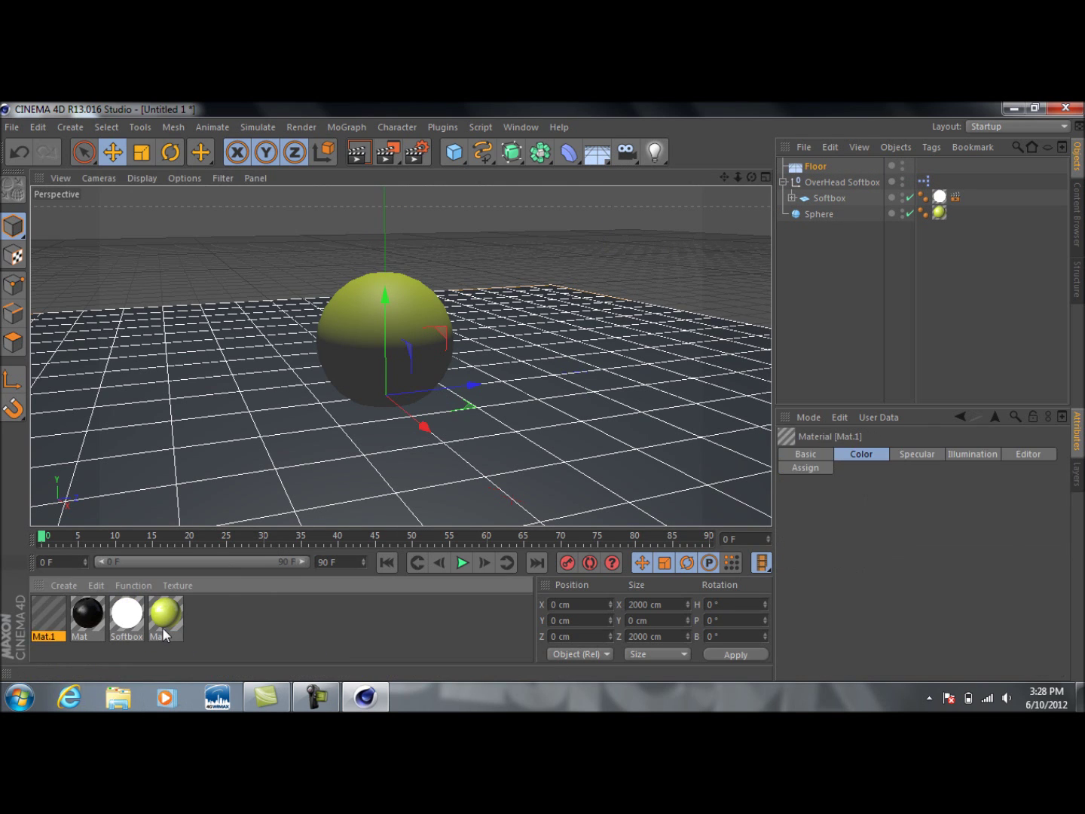
double_click(49, 620)
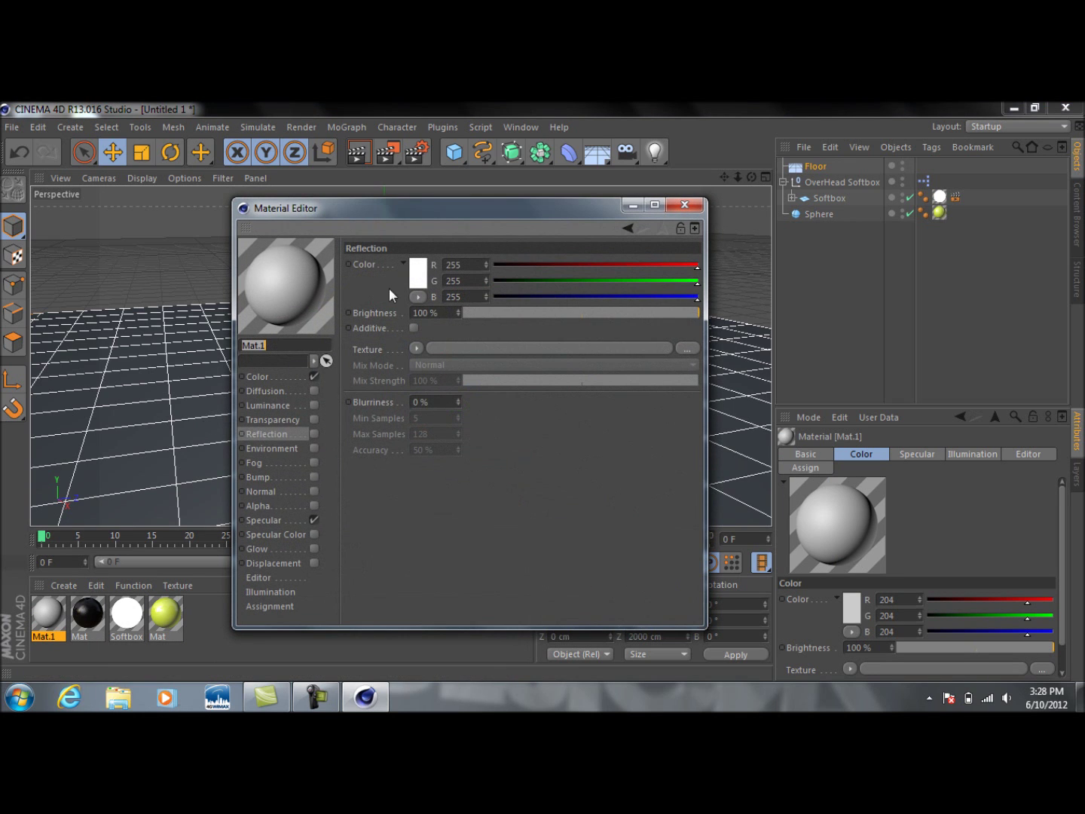
click(262, 376)
click(417, 273)
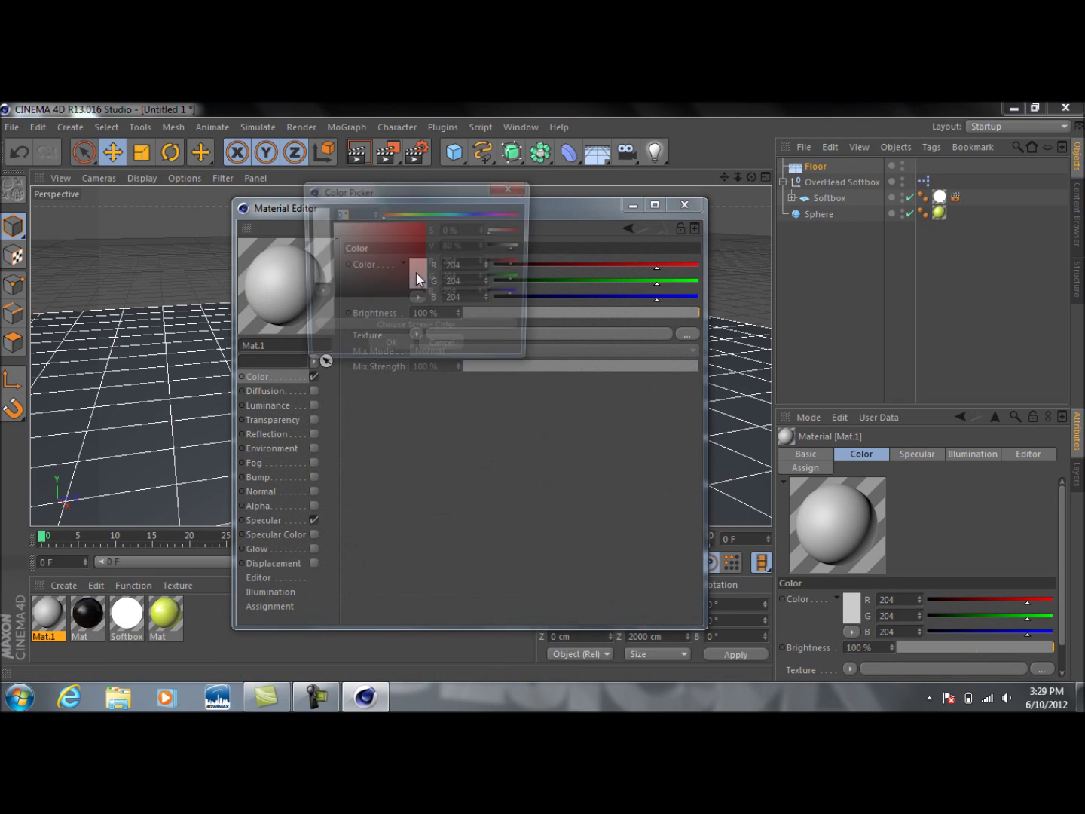
click(332, 224)
click(375, 349)
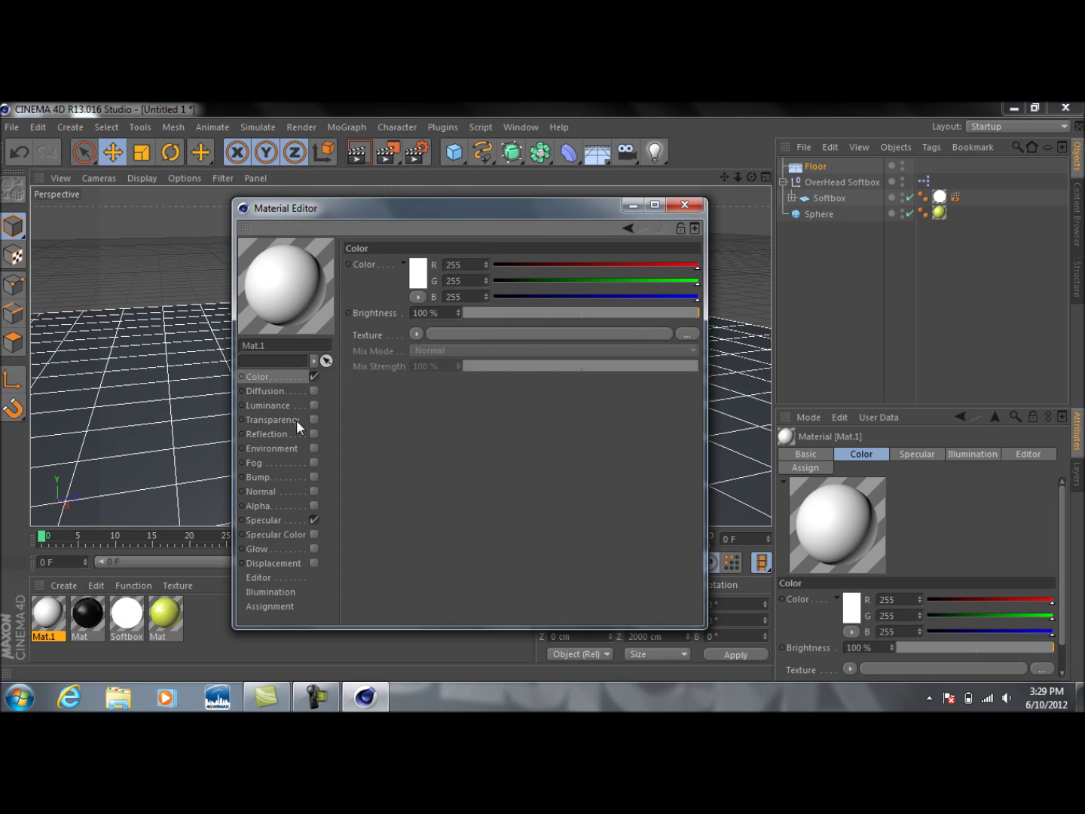
Step: Enable luminance on Mat.1 with brightness about 17%
click(288, 406)
click(314, 404)
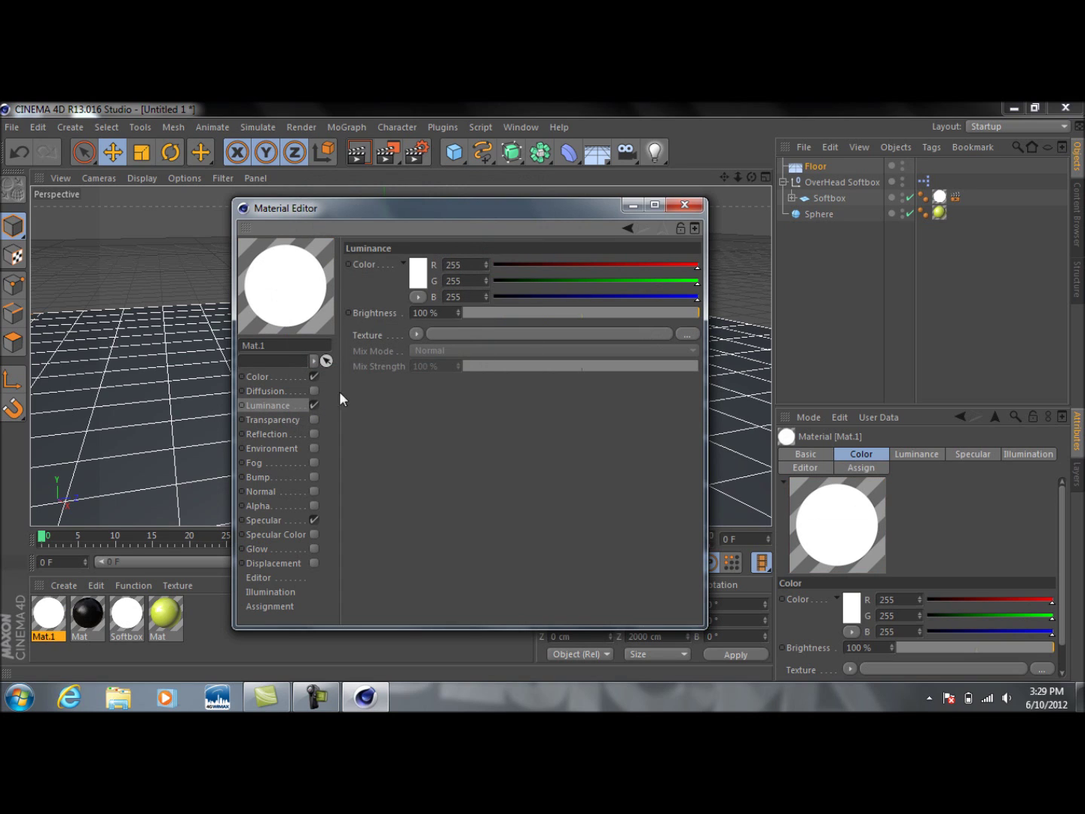
click(436, 312)
text(1)
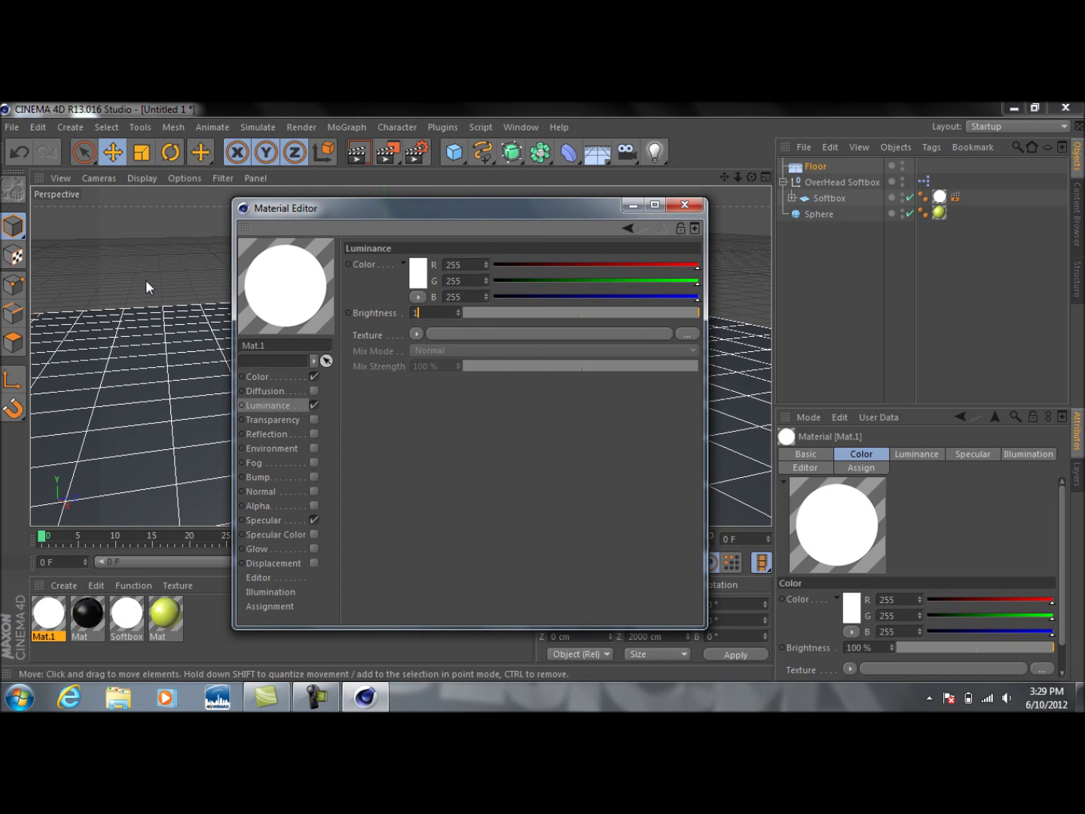
text(5)
key(Return)
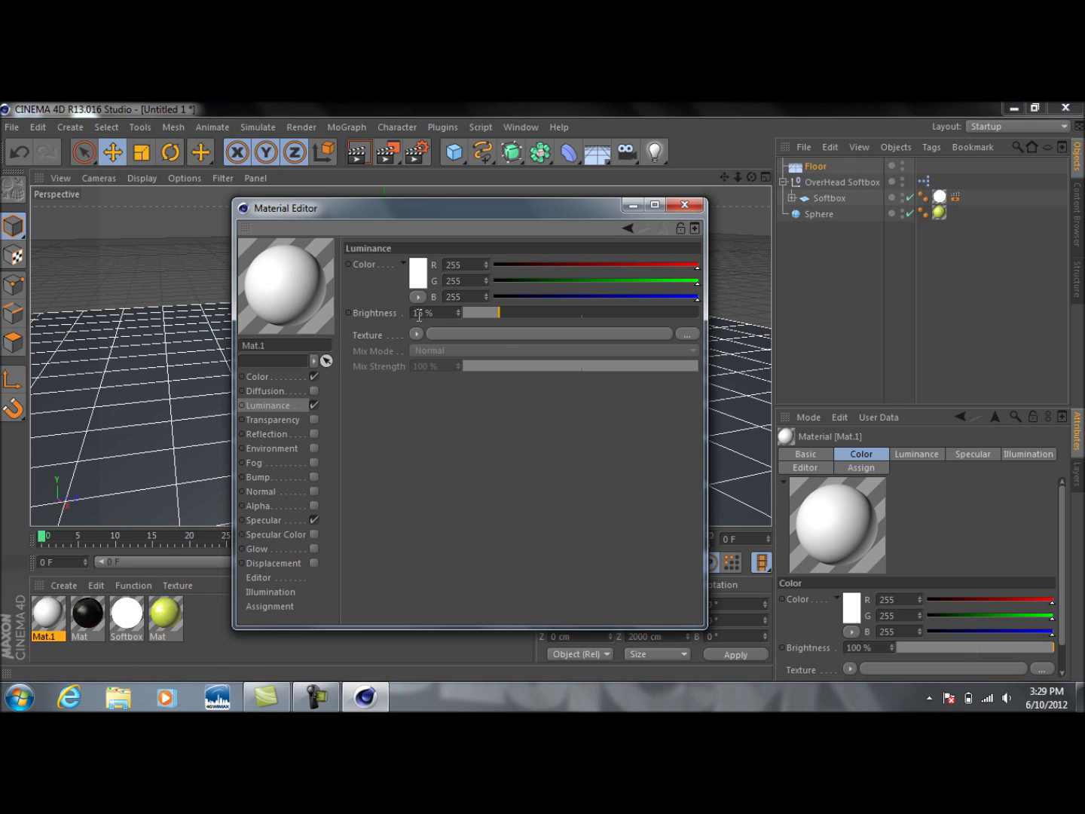
drag(501, 312, 512, 315)
Step: Enable reflection on Mat.1 at 30% brightness and close the editor
click(298, 436)
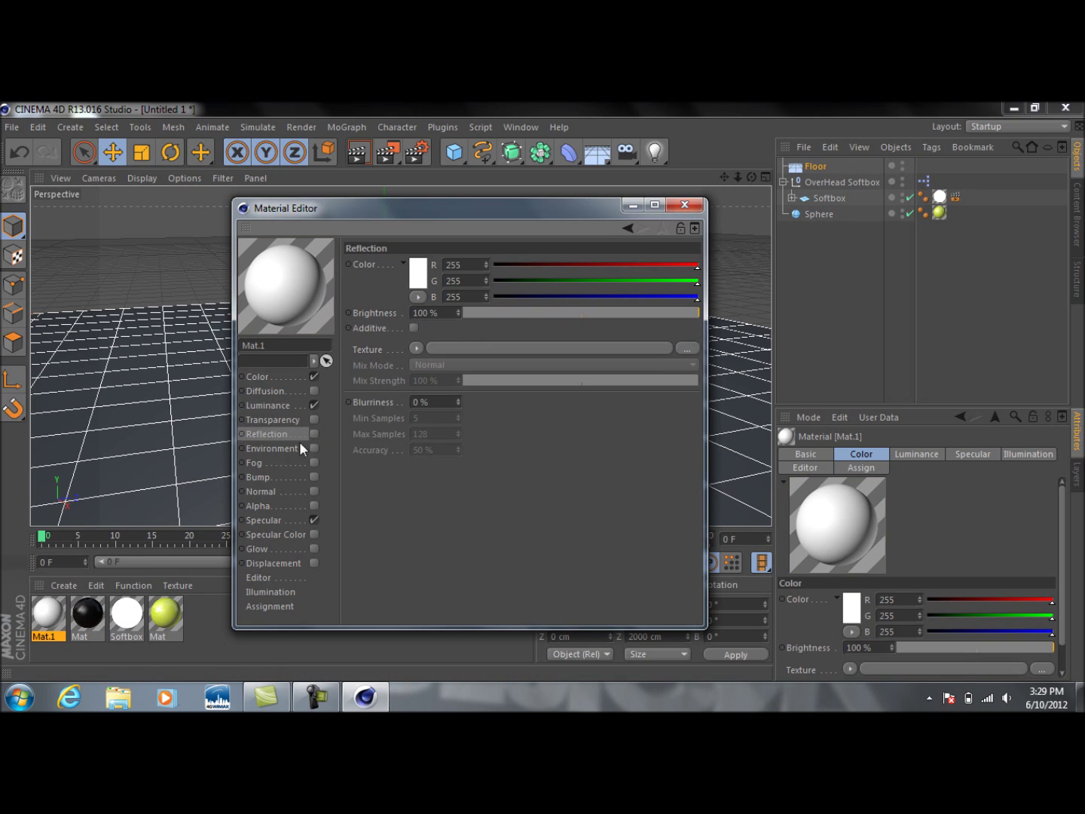
click(314, 435)
click(446, 311)
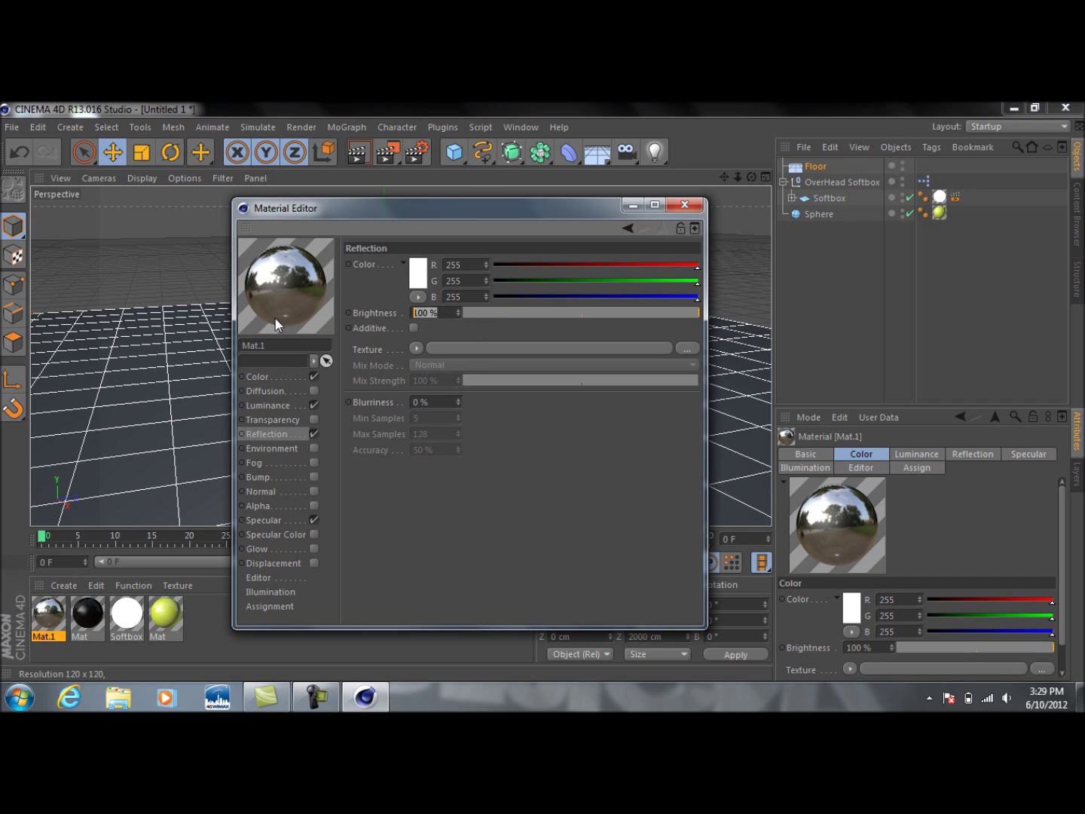
text(25)
key(Return)
click(436, 312)
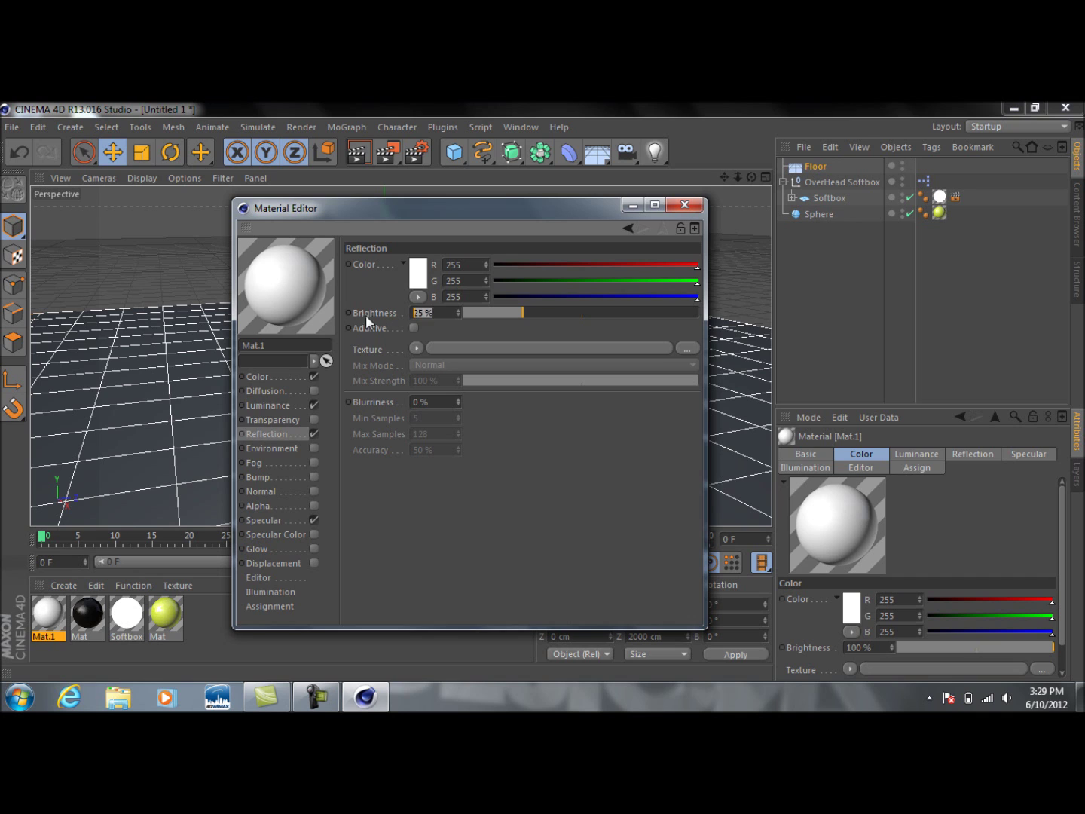
text(30)
key(Return)
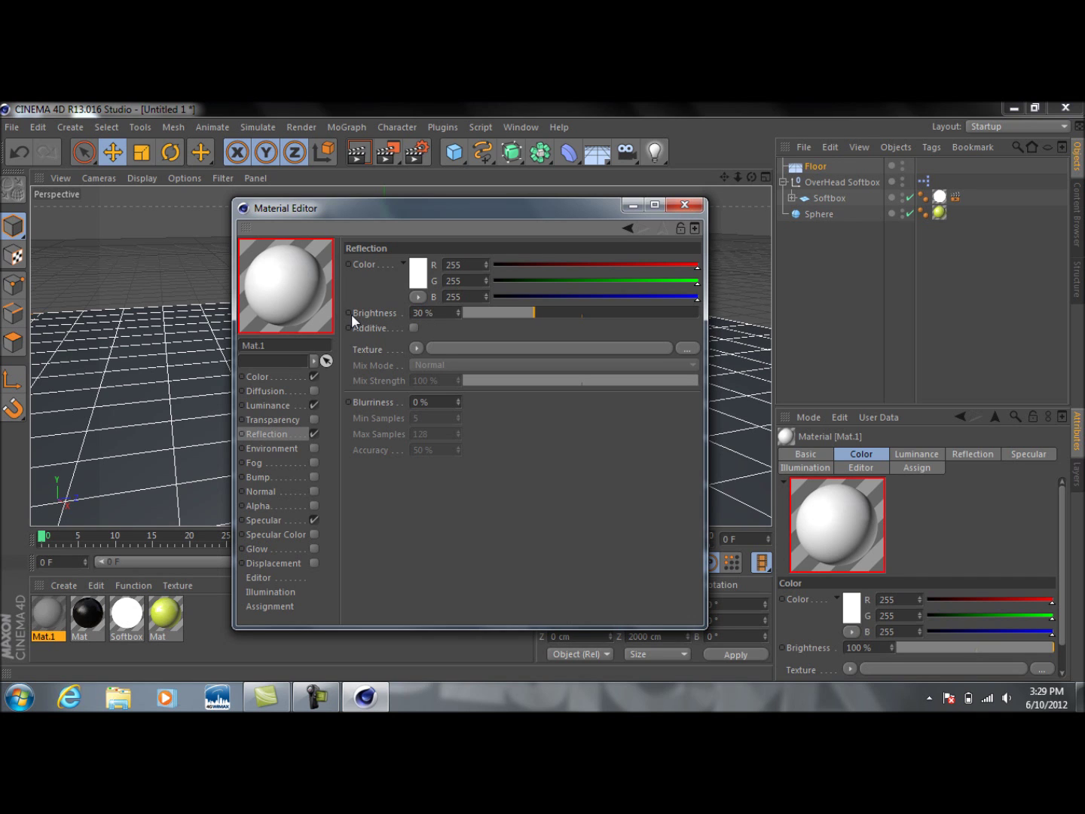
click(686, 205)
Step: Apply the white Mat.1 to the floor and add a Sky object
drag(50, 633, 191, 404)
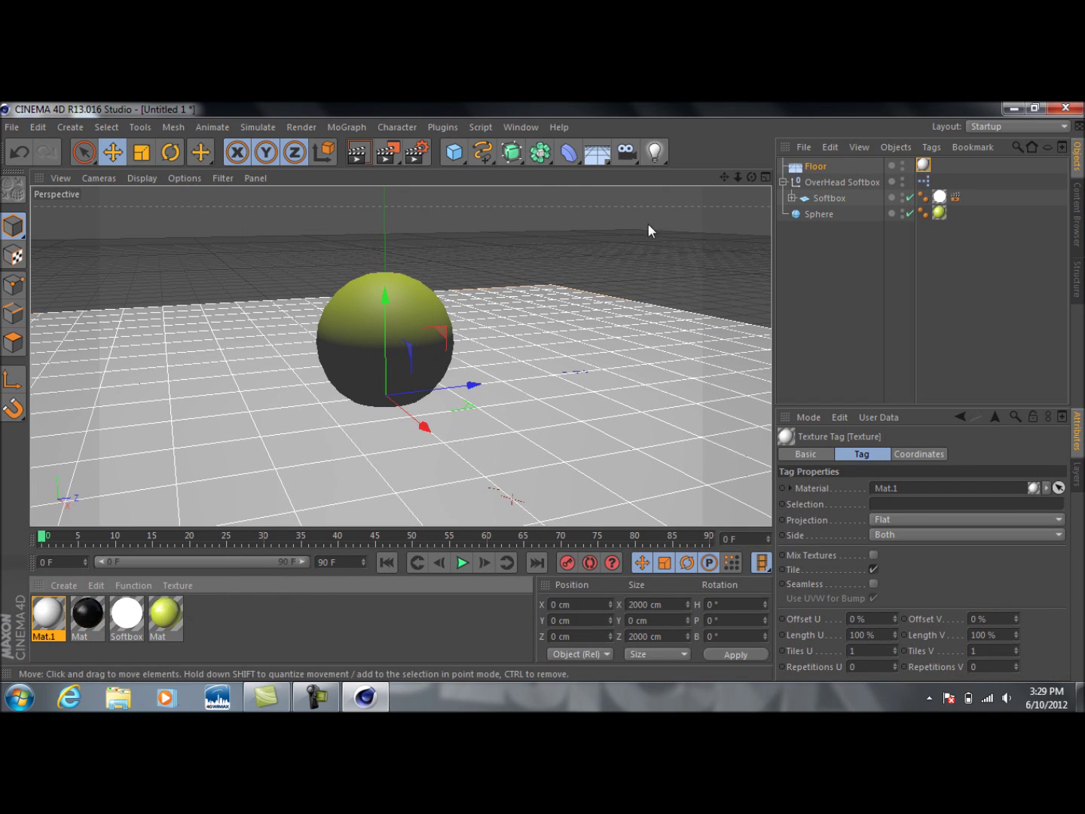
click(592, 150)
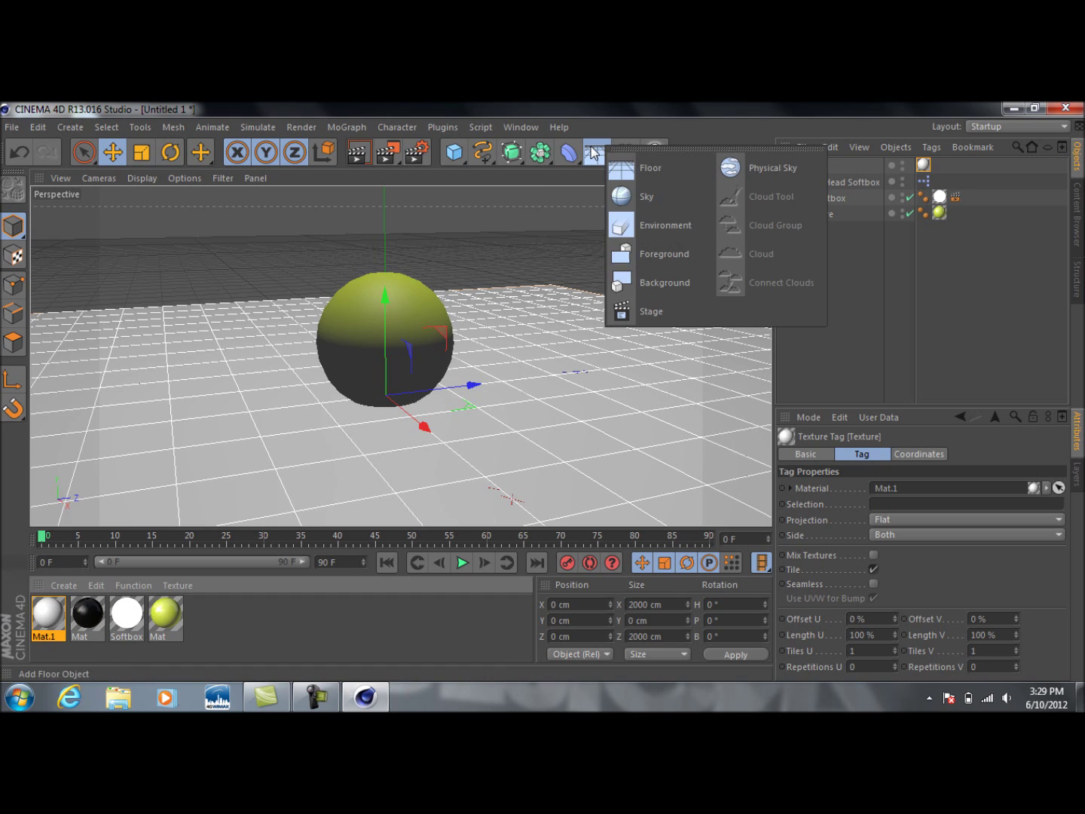
click(667, 200)
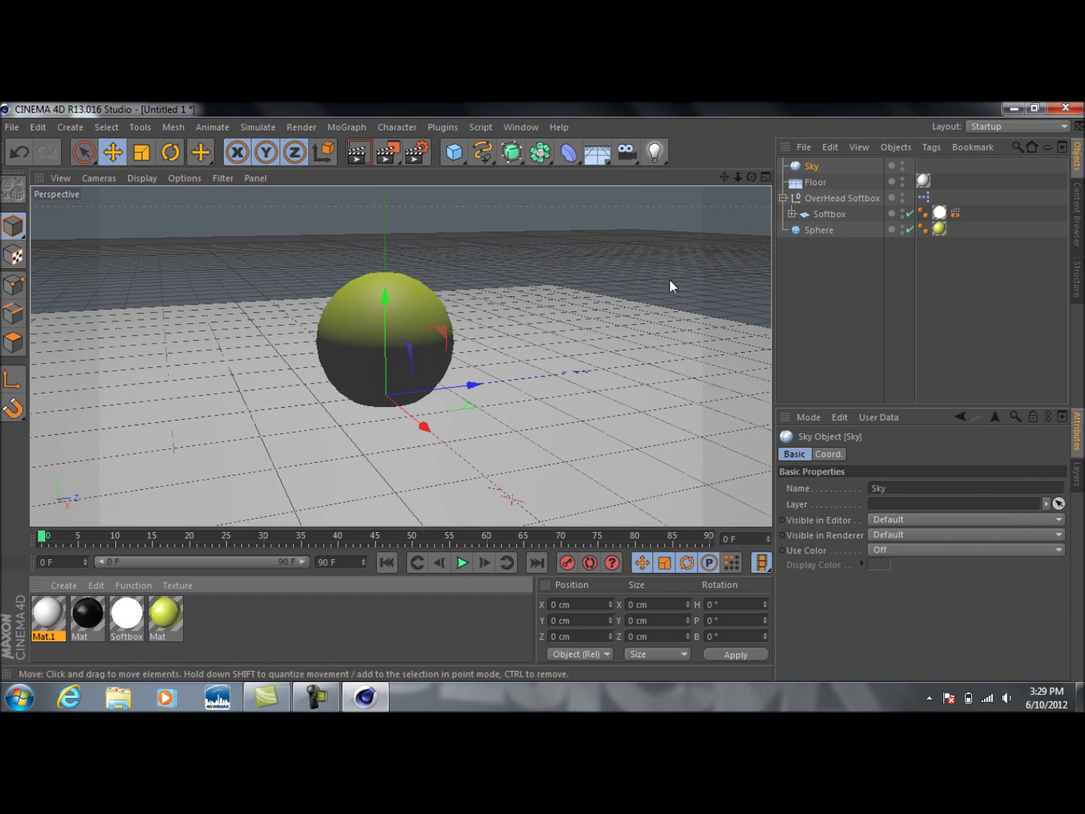
Step: Duplicate Mat.1 with Ctrl+C / Ctrl+V and drag the copy onto the Sky
click(77, 624)
click(58, 624)
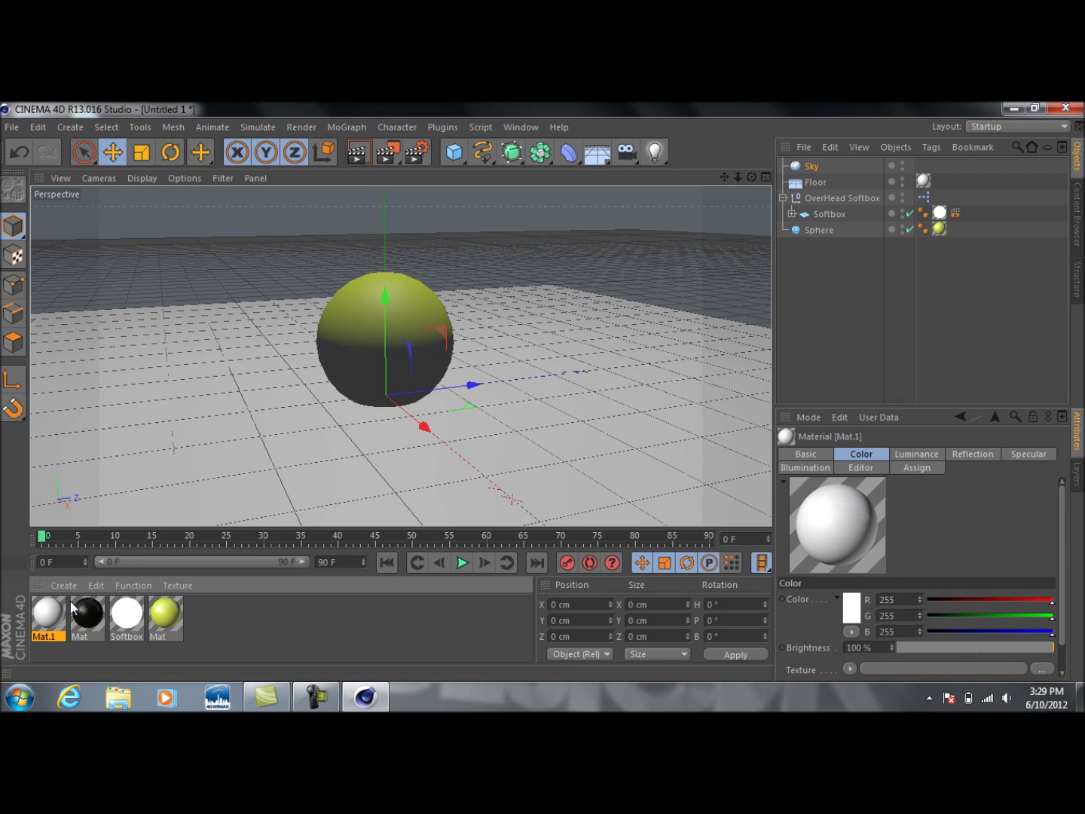
key(ctrl+c)
key(ctrl+v)
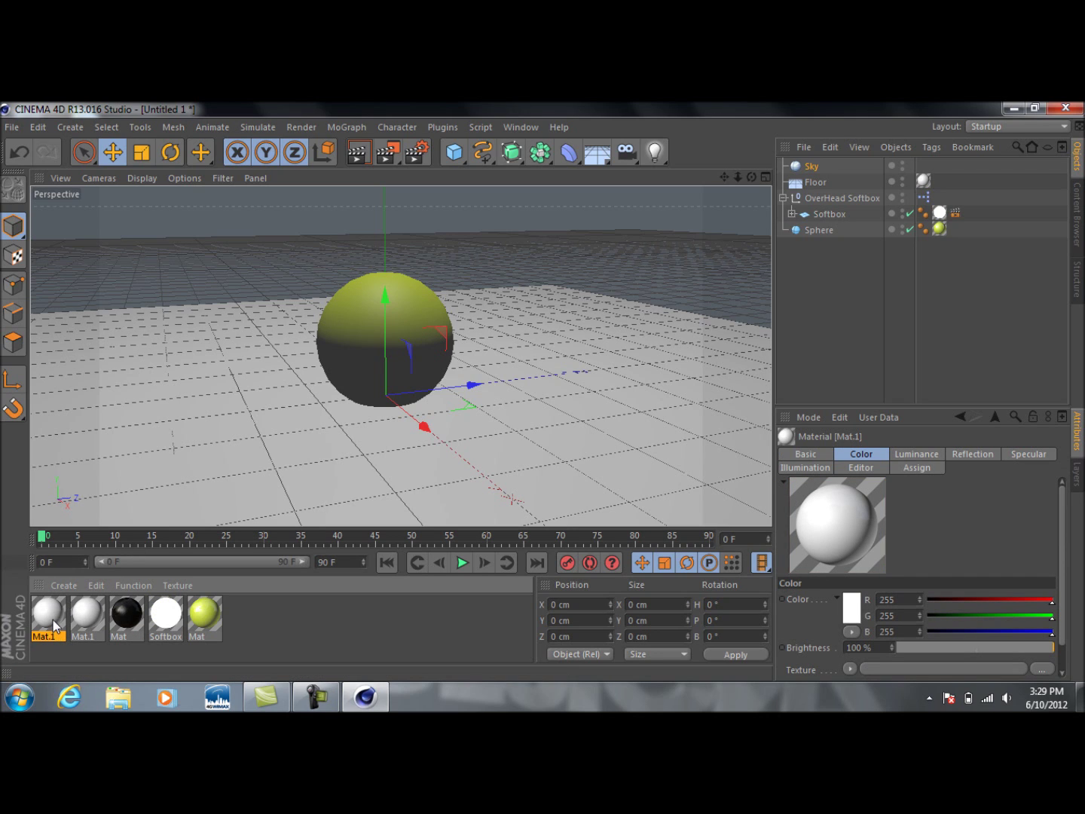
drag(53, 620, 816, 167)
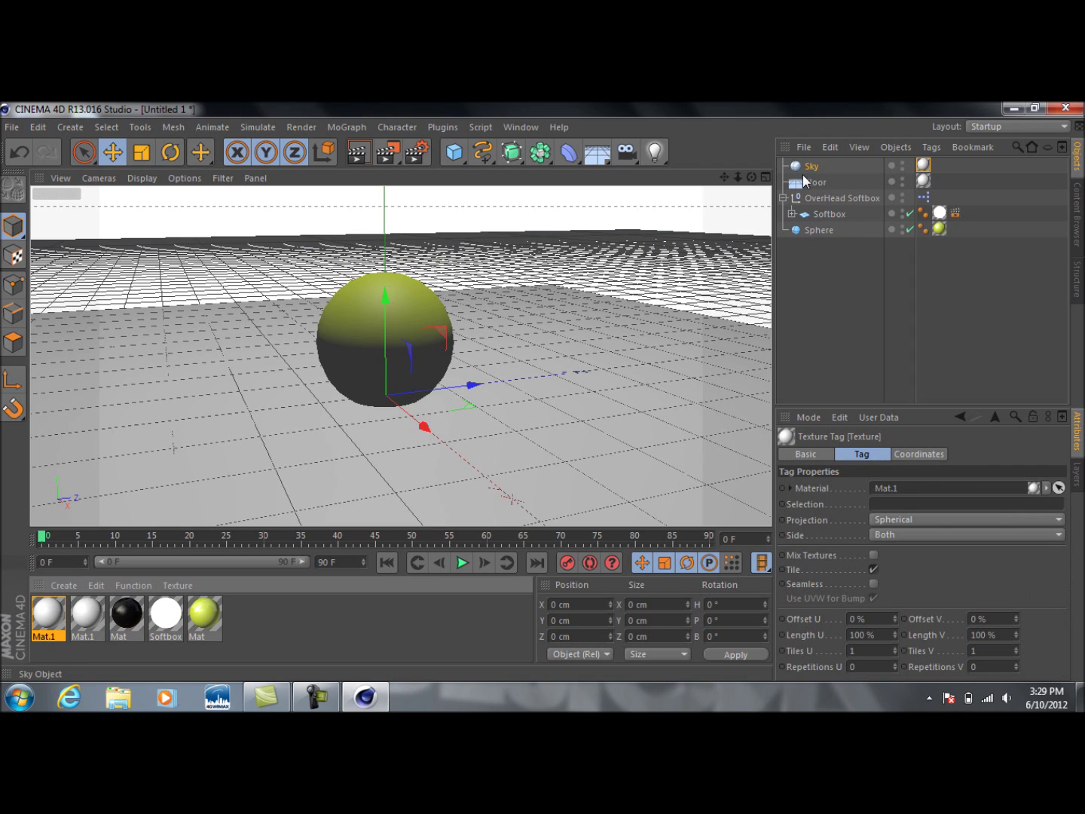
Step: Give the Sky a Compositing tag with Seen by Camera unchecked
right_click(810, 168)
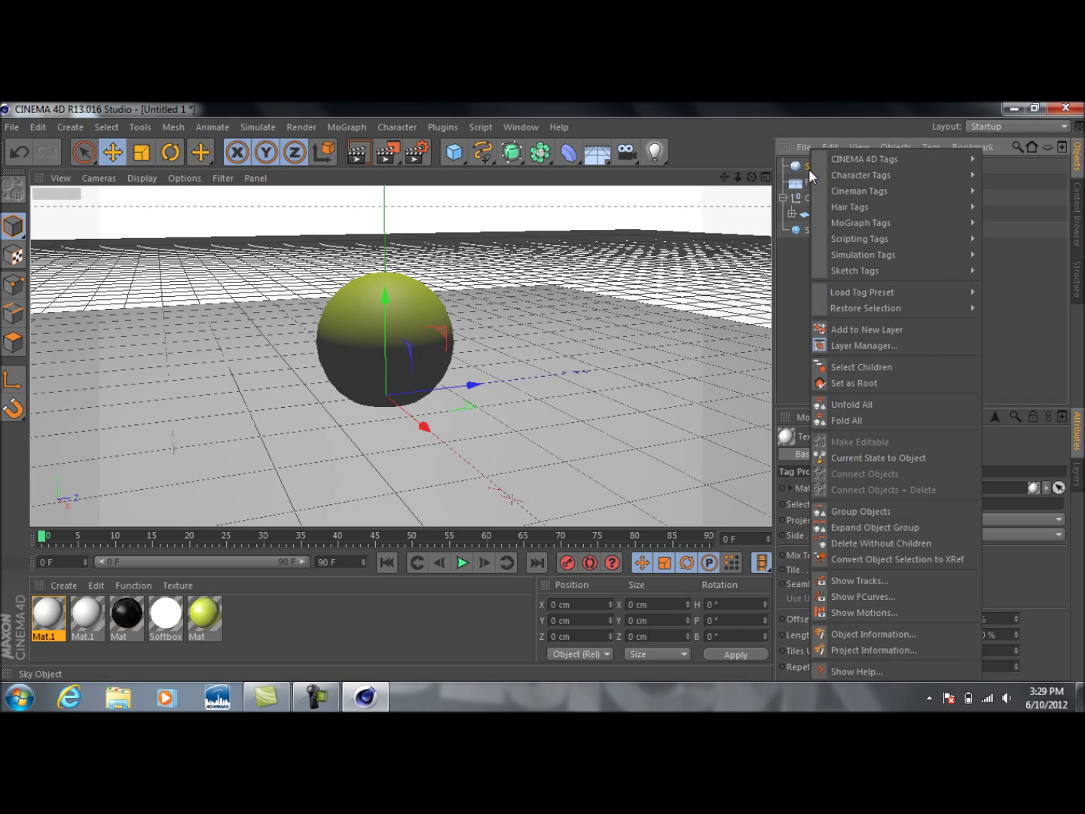
click(804, 166)
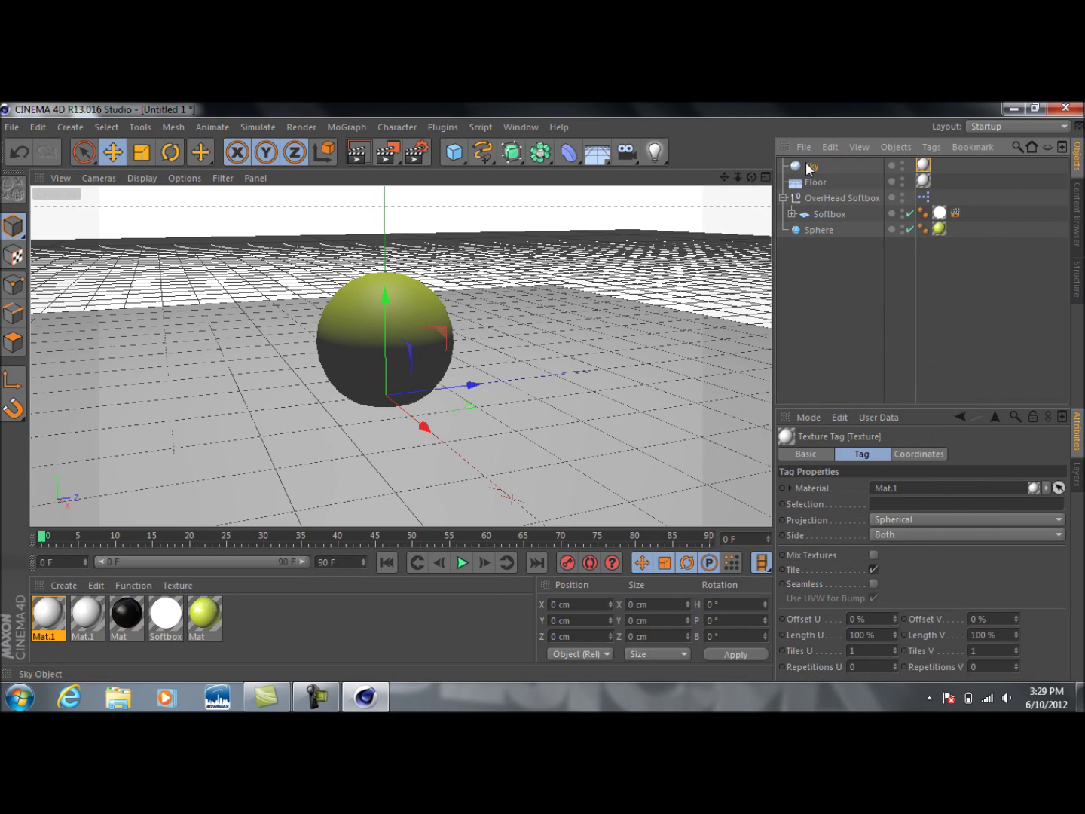
right_click(806, 162)
mouse_move(835, 158)
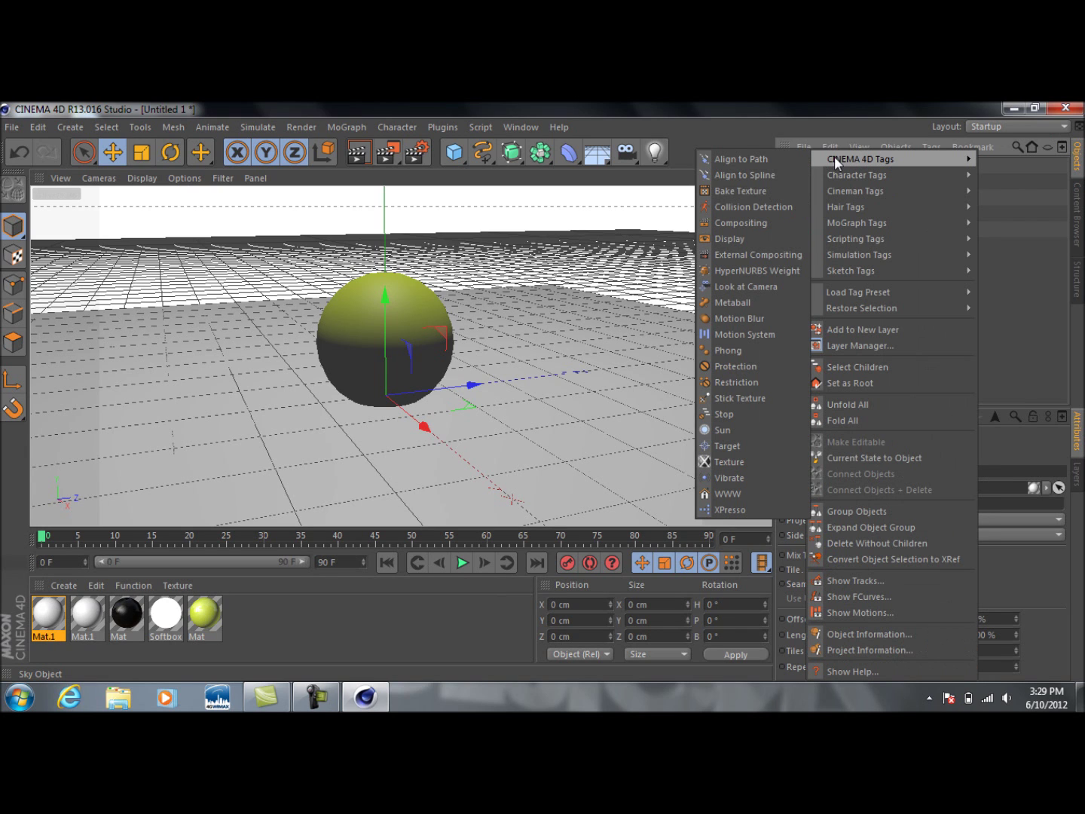
click(762, 220)
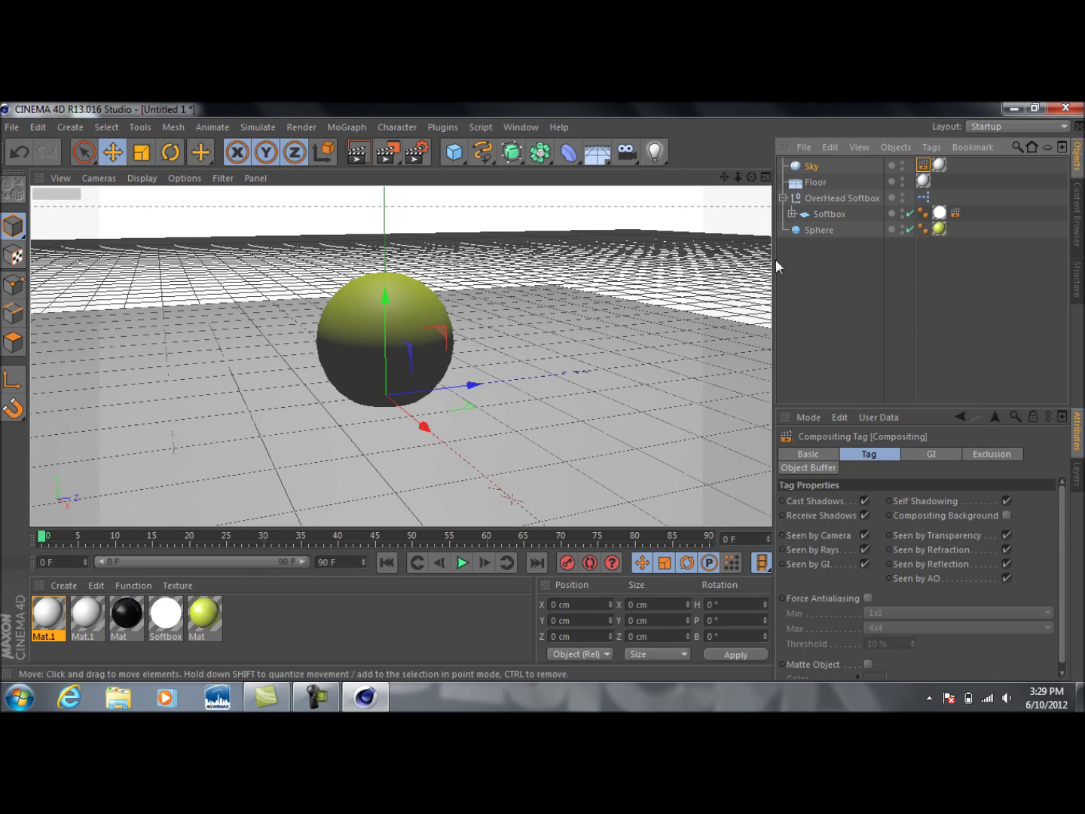
click(863, 537)
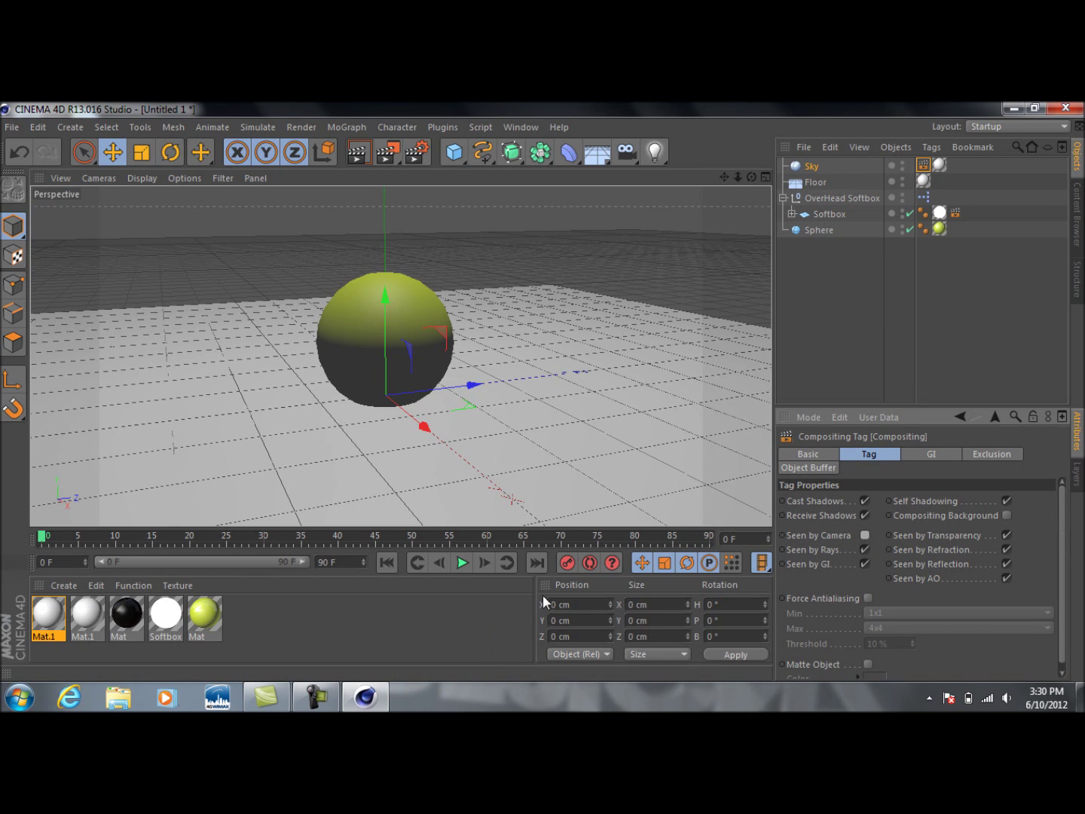
Step: Select the yellow sphere and render the scene in the viewport
click(887, 305)
click(399, 367)
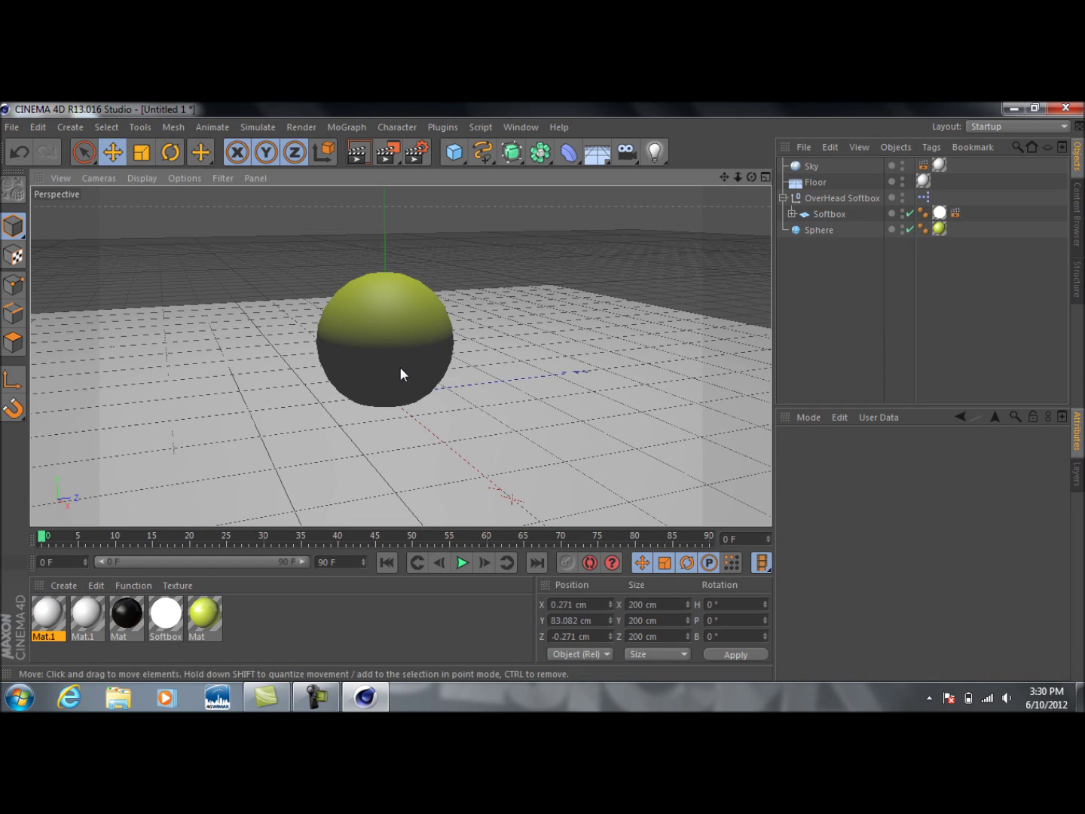
click(358, 152)
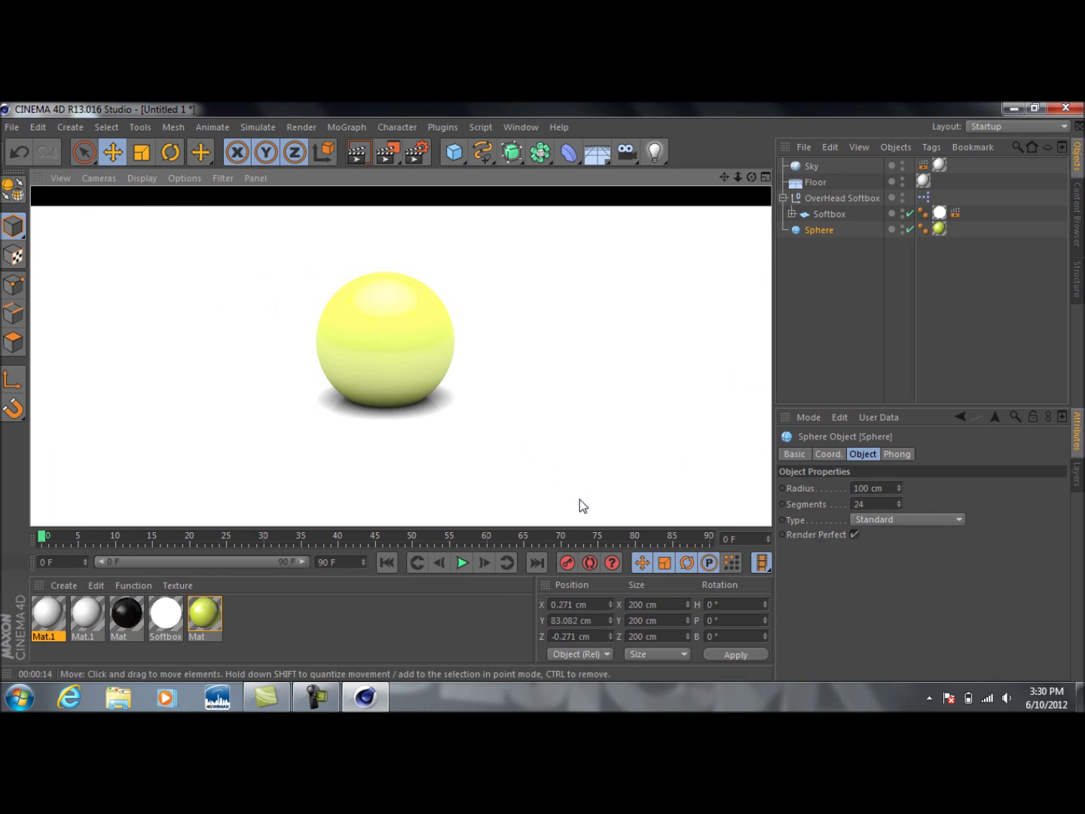
Step: Leave the render preview by selecting the Floor in the viewport
click(567, 411)
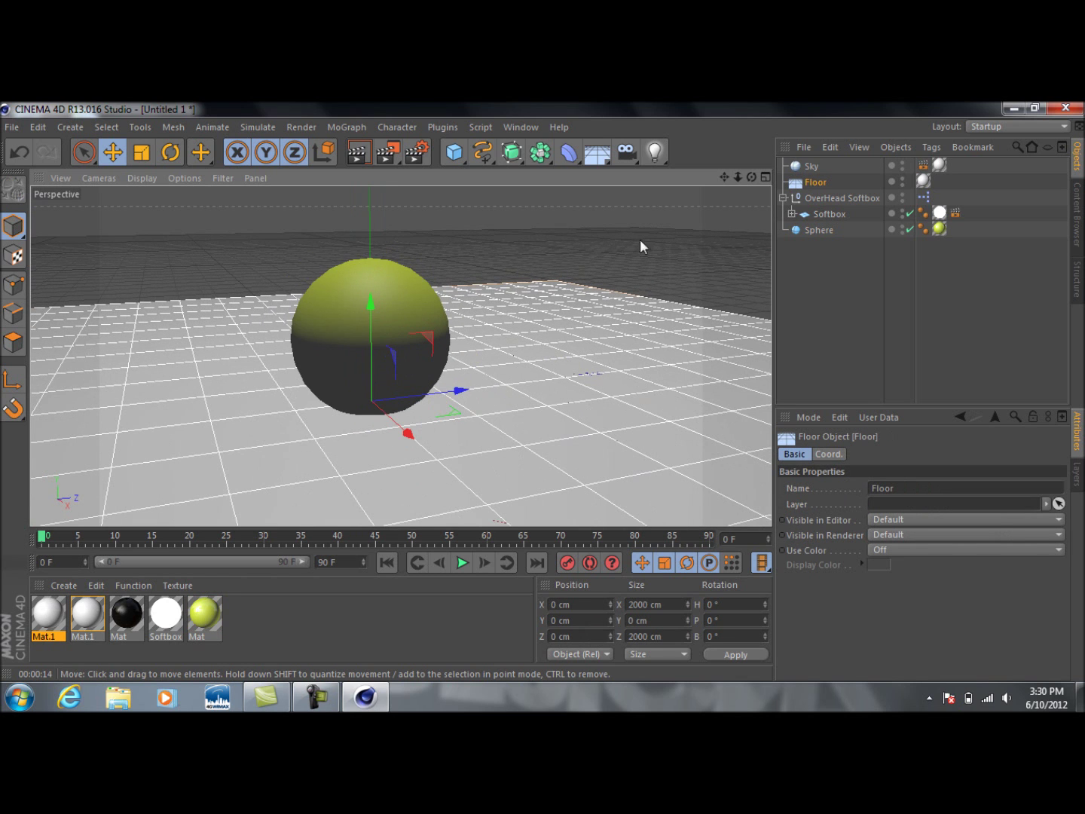
Step: Delete the Sky's Mat.1 texture tag and re-render the viewport
drag(723, 176, 679, 203)
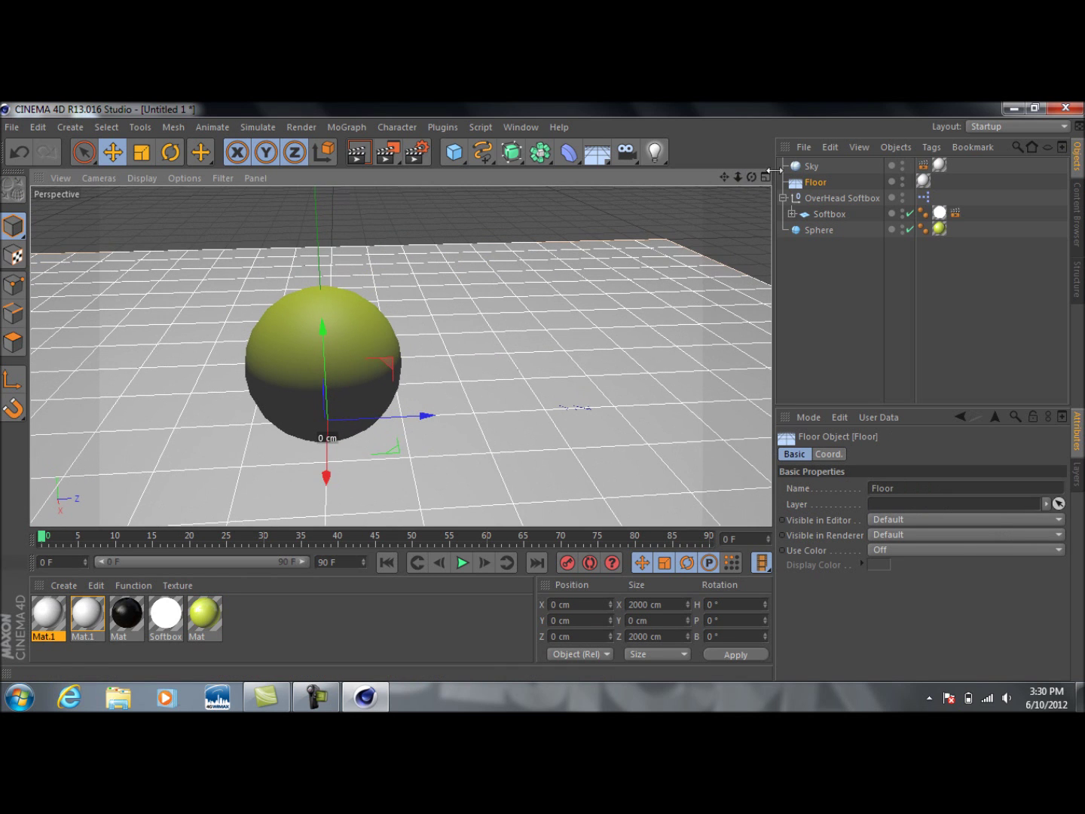
click(923, 164)
click(938, 166)
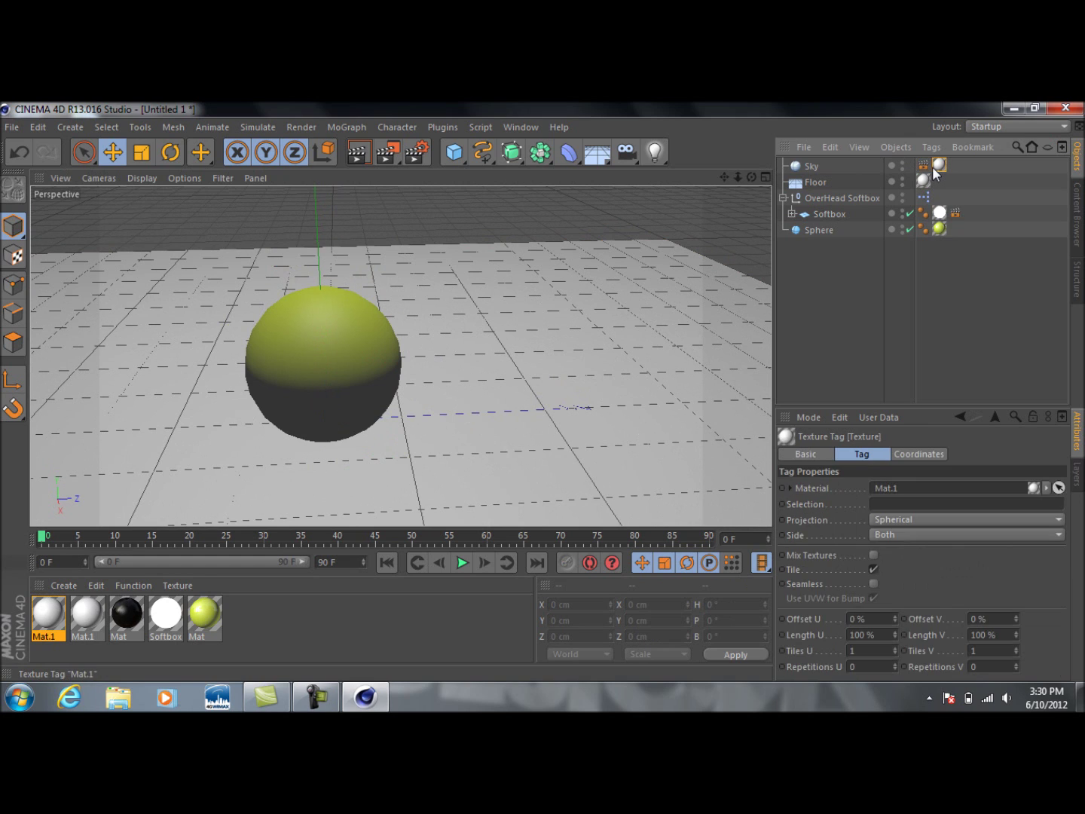
key(Delete)
click(356, 153)
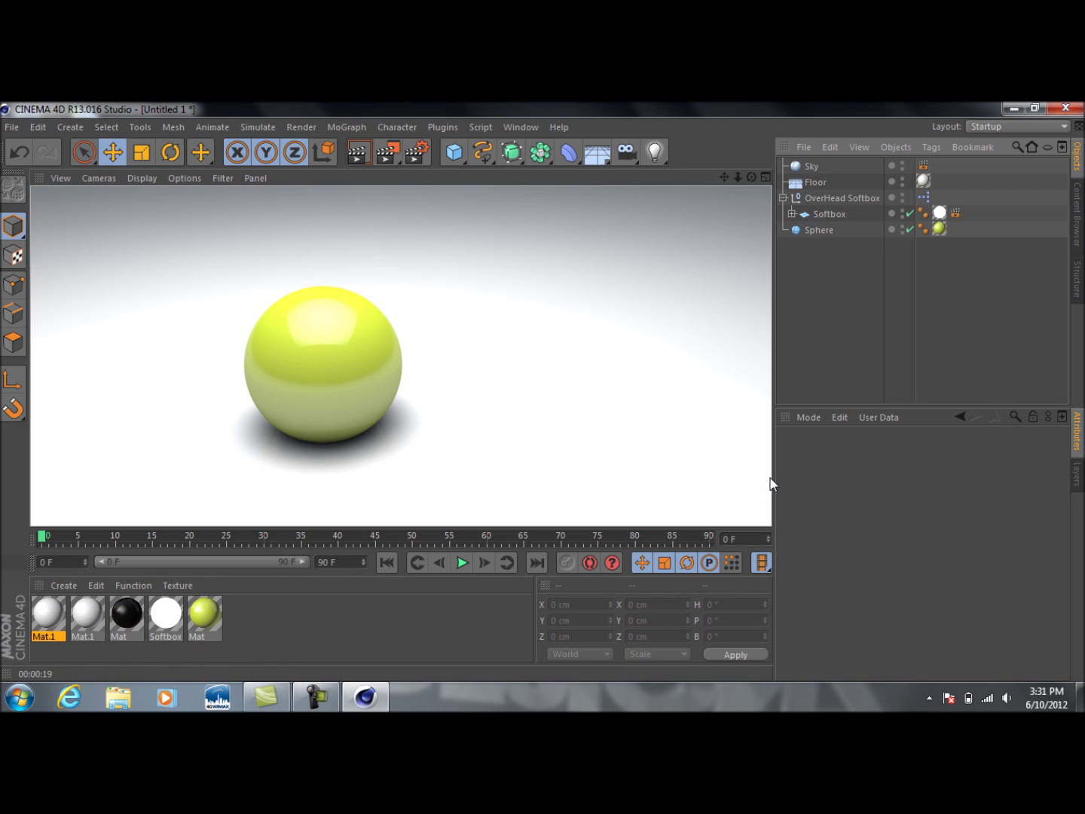
Step: Select the Floor and open its Mat.1 material in the Material Editor
click(690, 468)
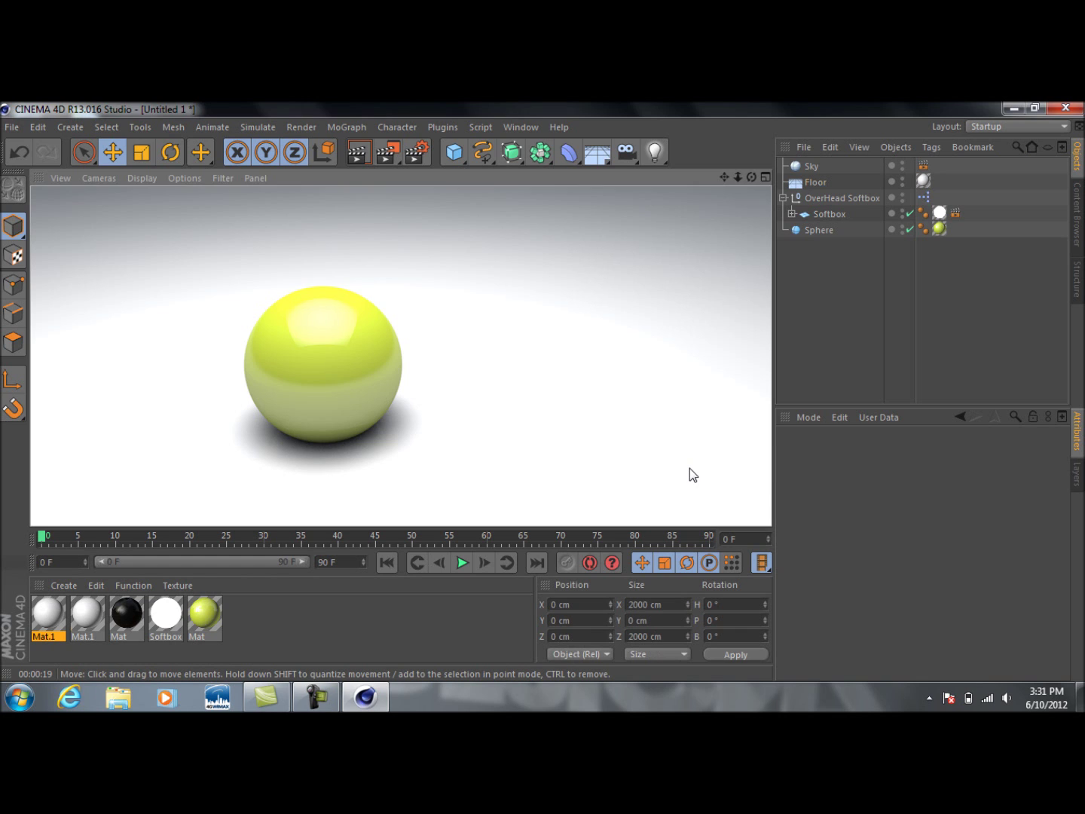
click(426, 621)
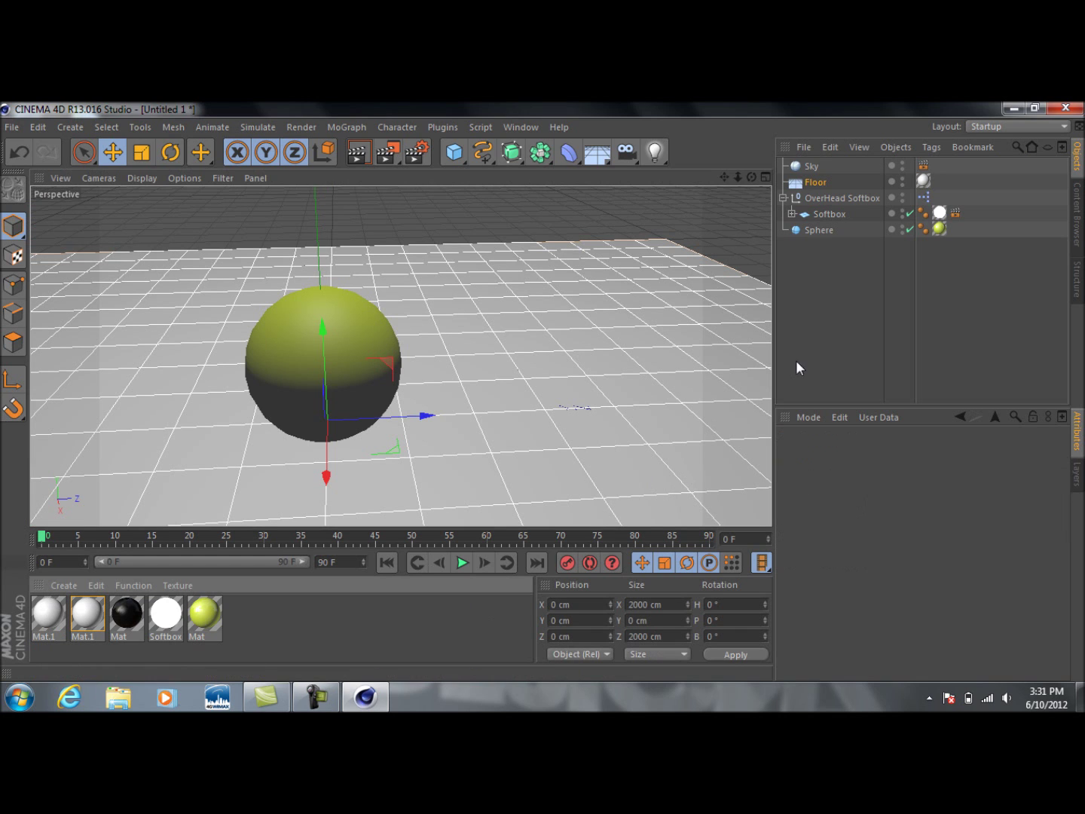
click(923, 182)
double_click(86, 613)
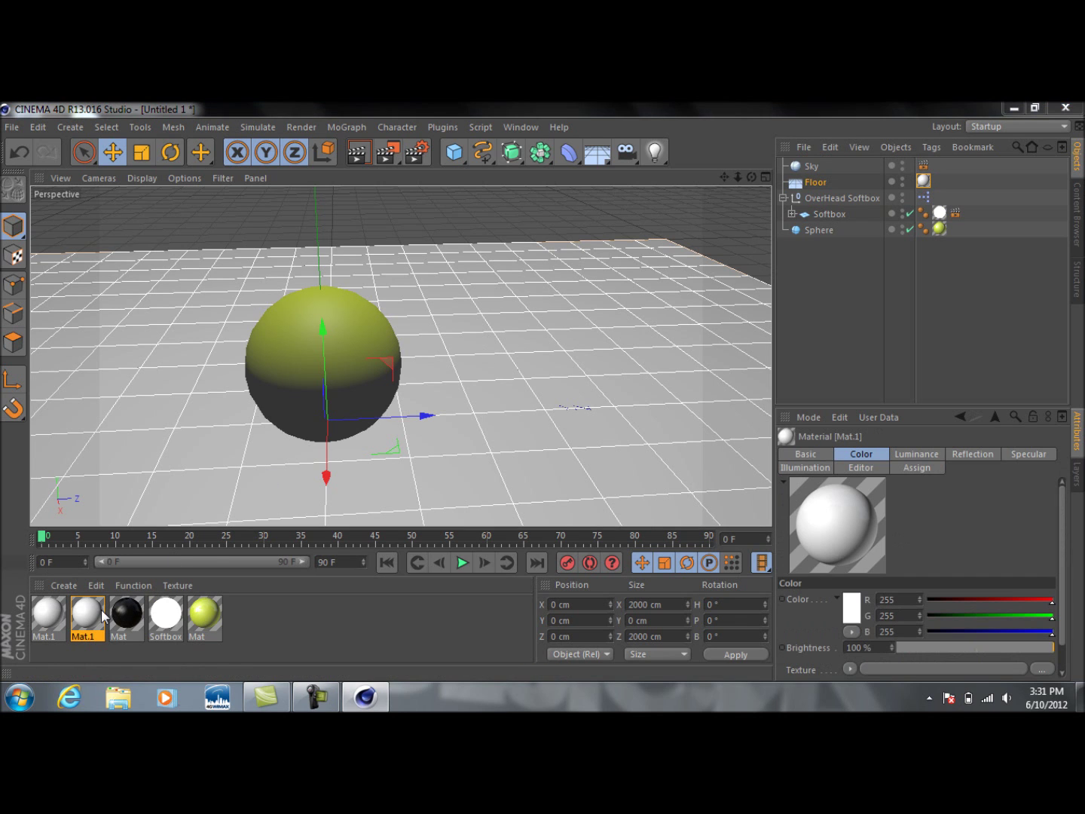
Step: Raise Mat.1's reflection brightness to 69% and re-render the viewport
click(315, 405)
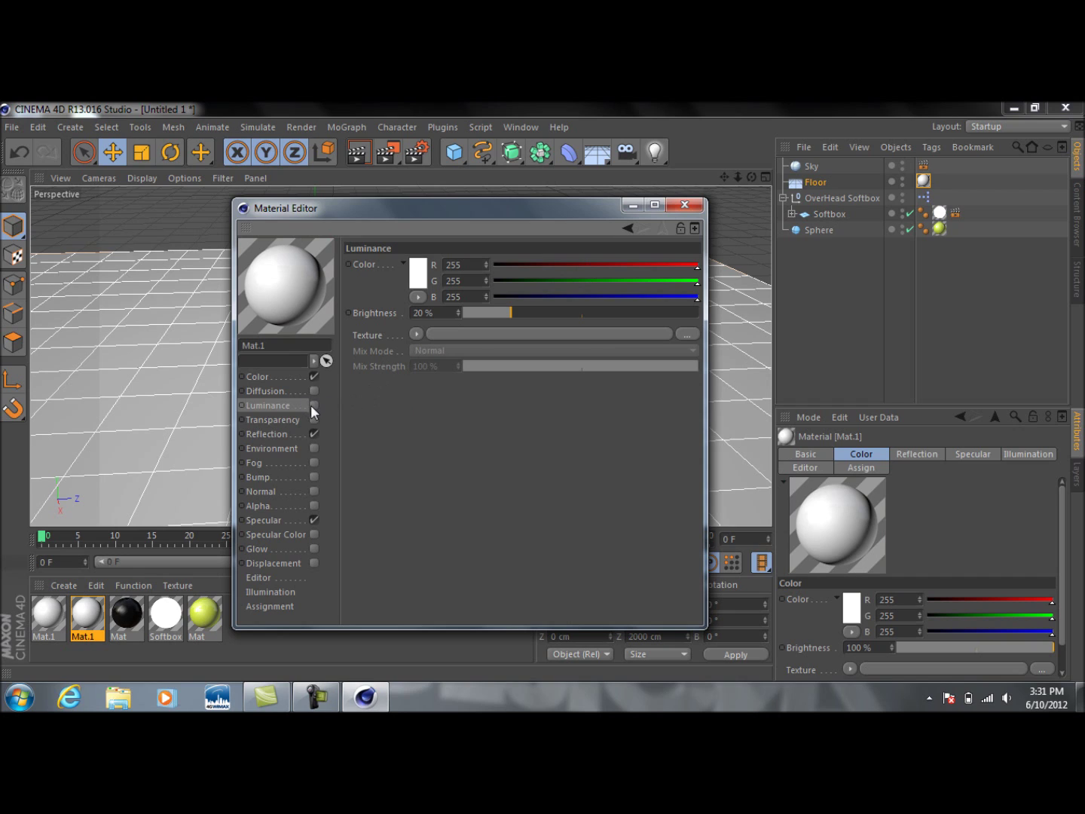
click(297, 434)
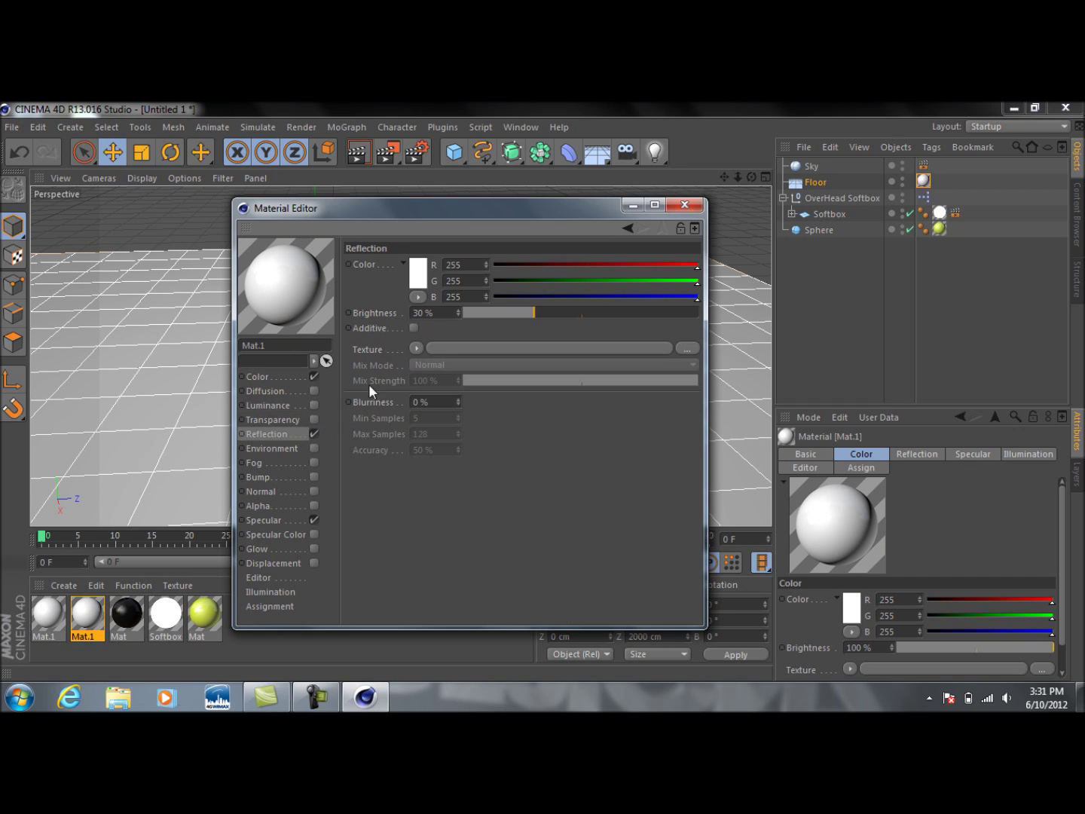
click(441, 313)
text(69)
key(Return)
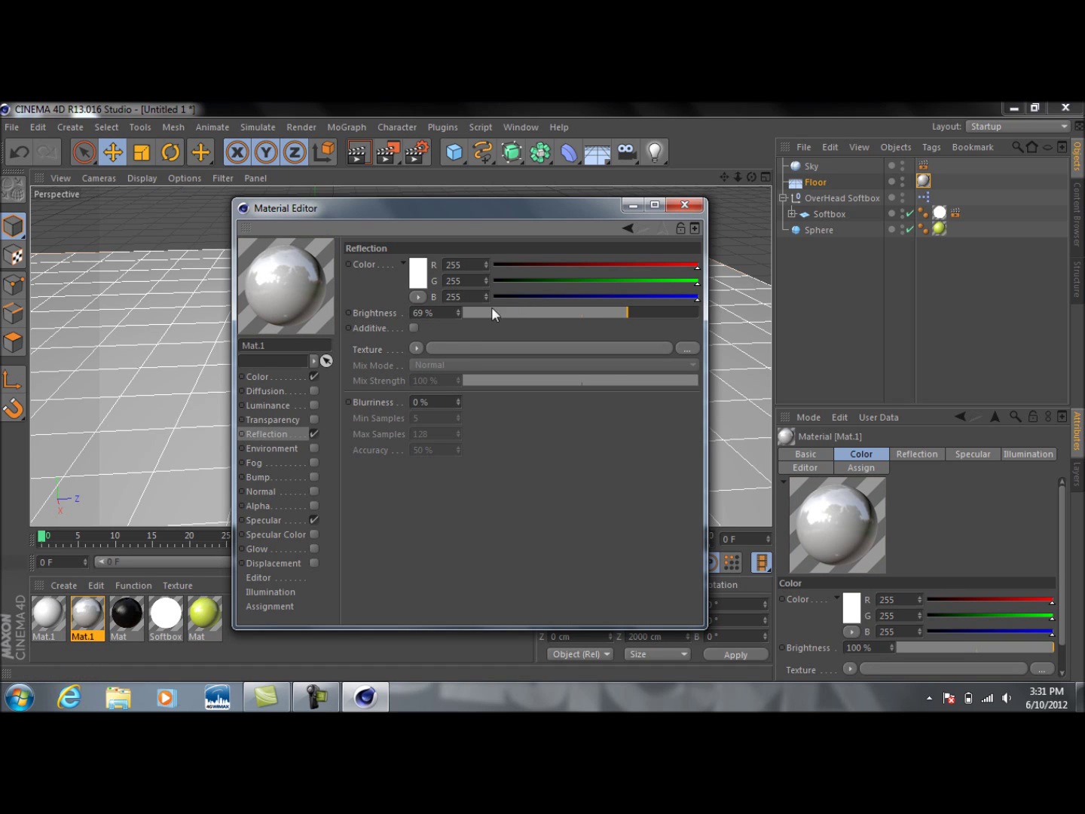
click(312, 405)
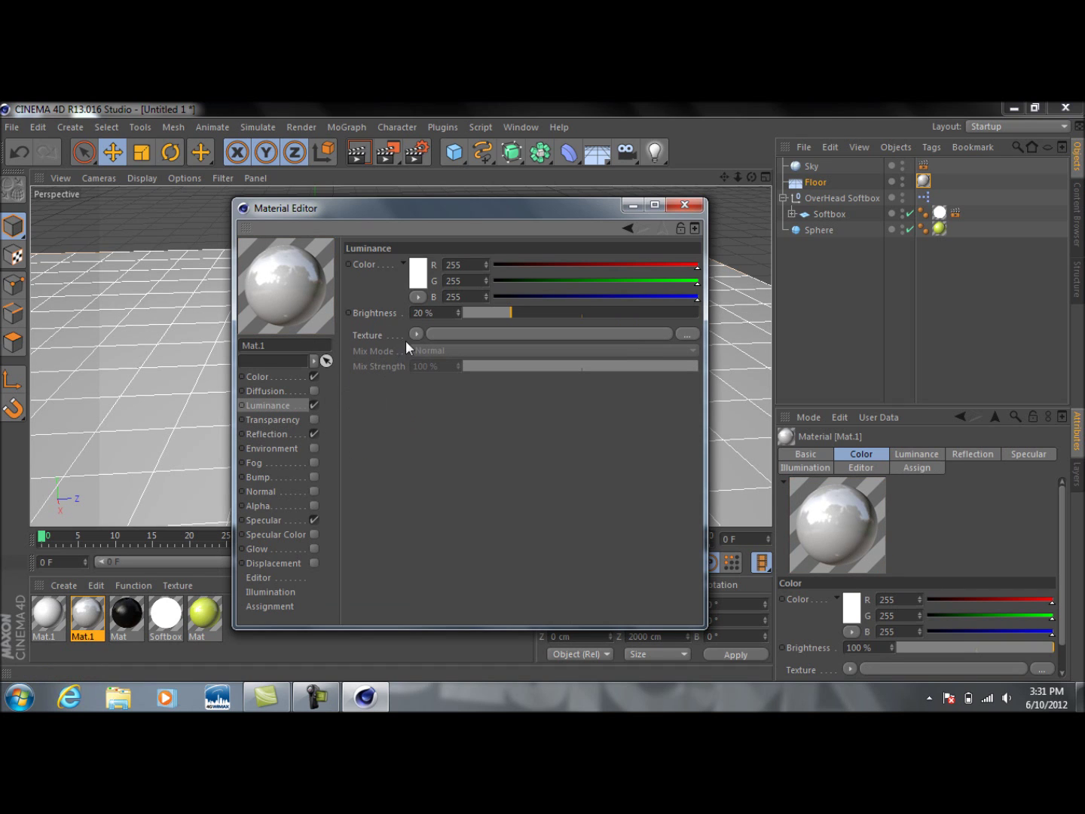
click(696, 211)
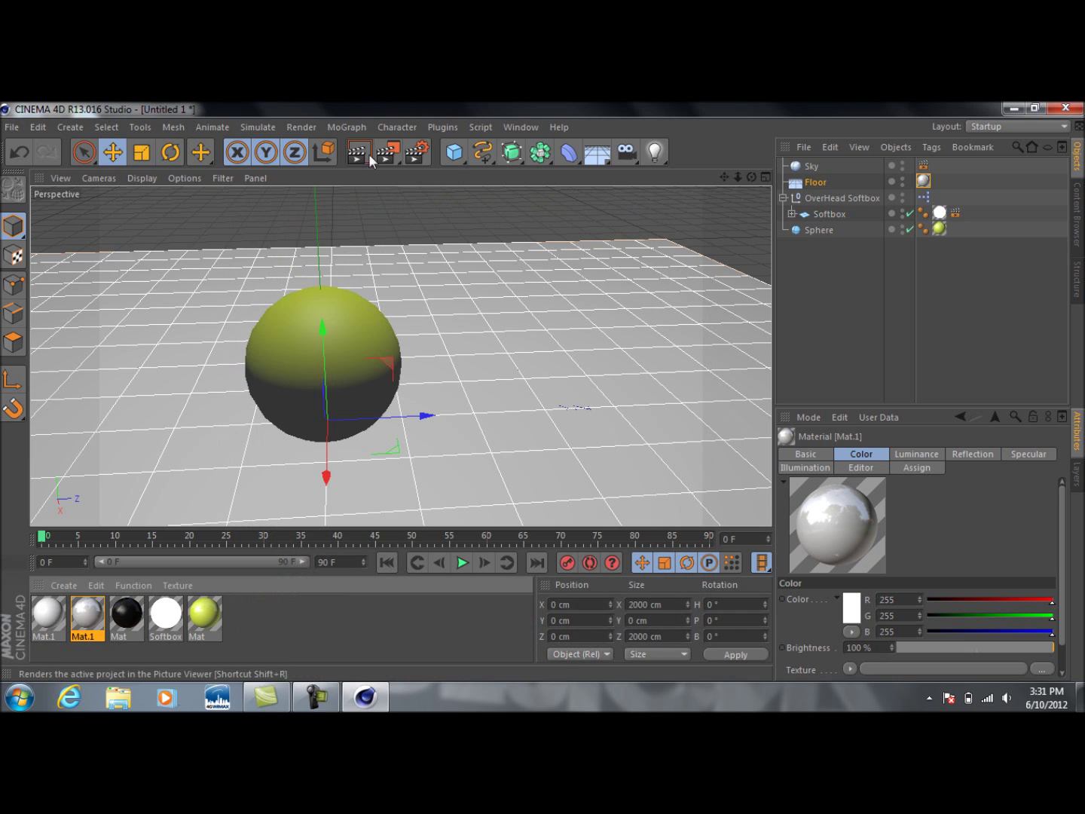
click(360, 153)
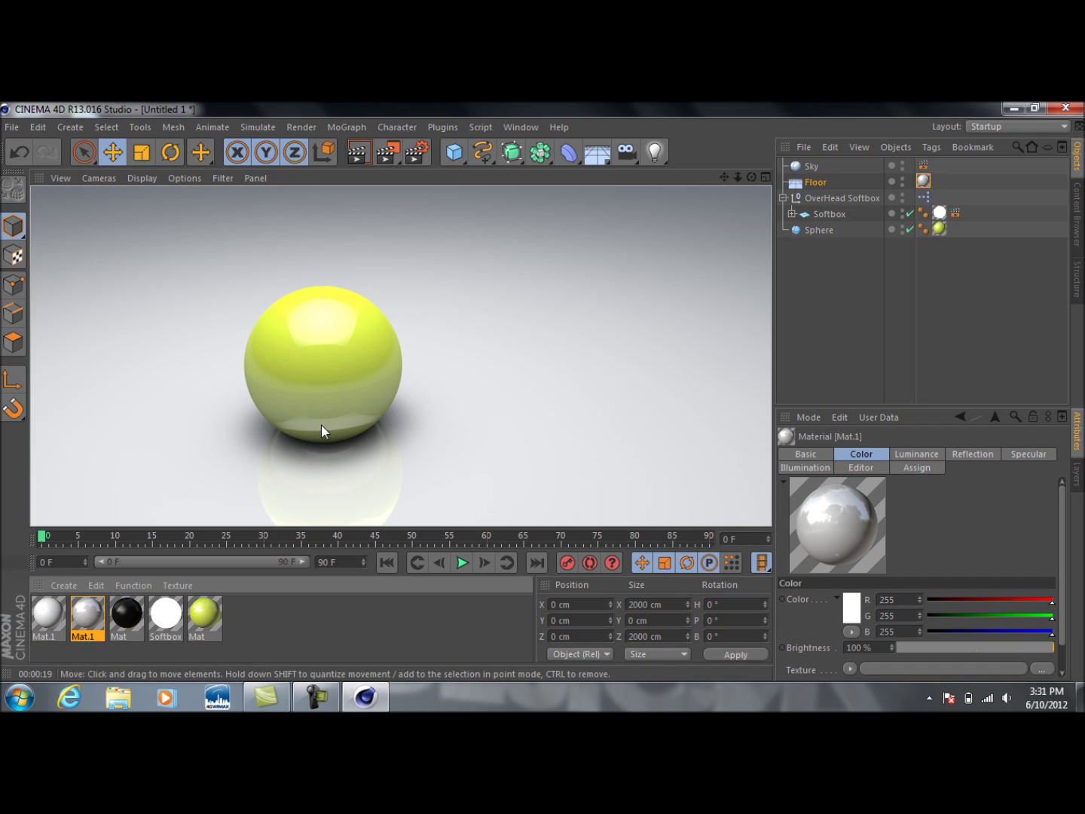
click(612, 266)
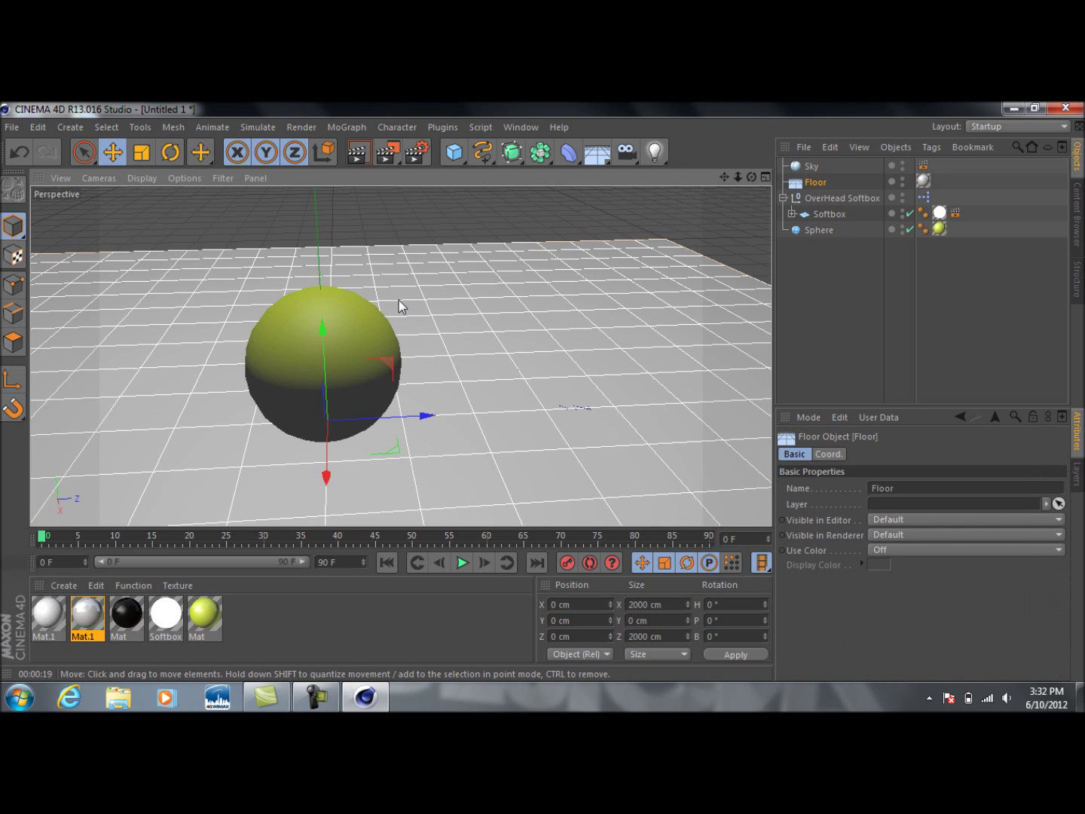
click(412, 153)
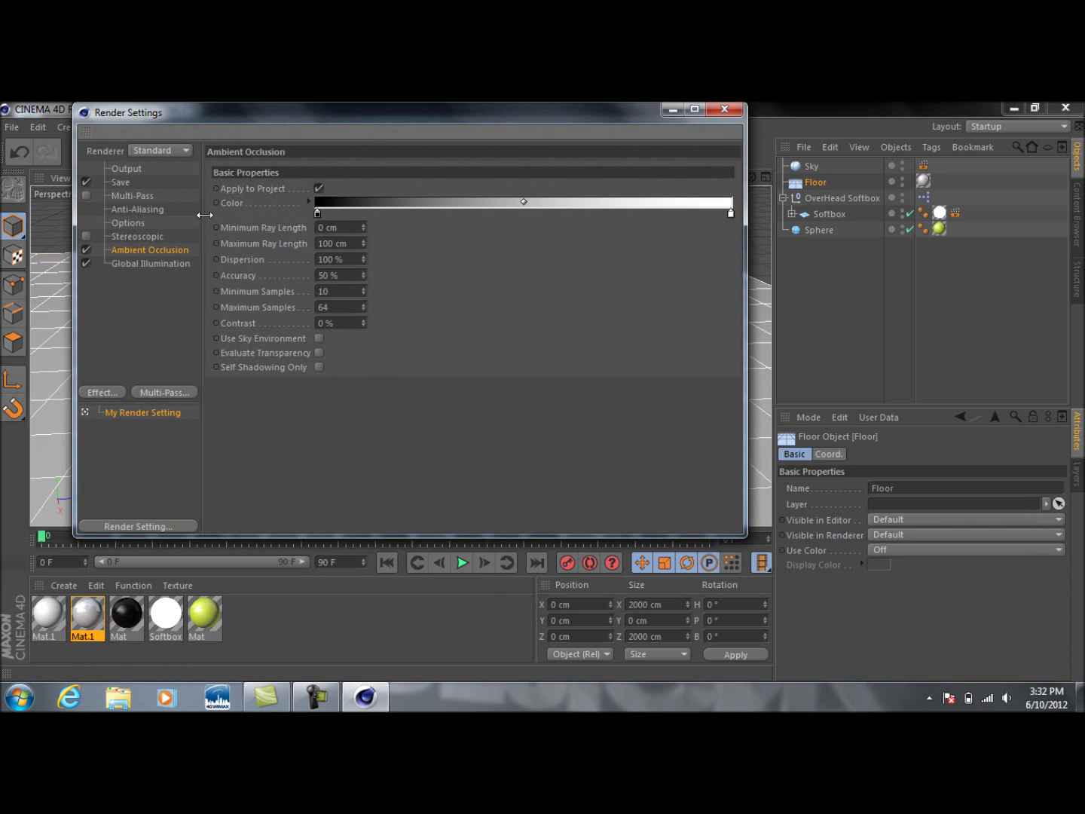
click(132, 184)
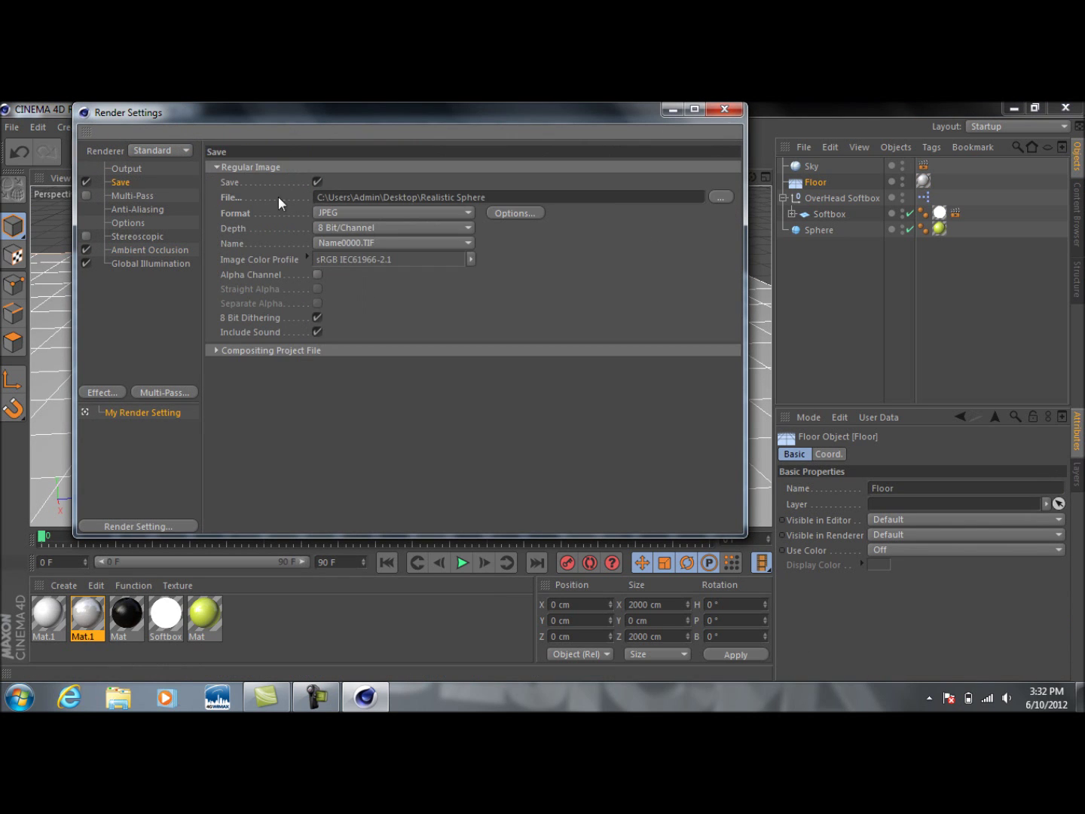
click(723, 109)
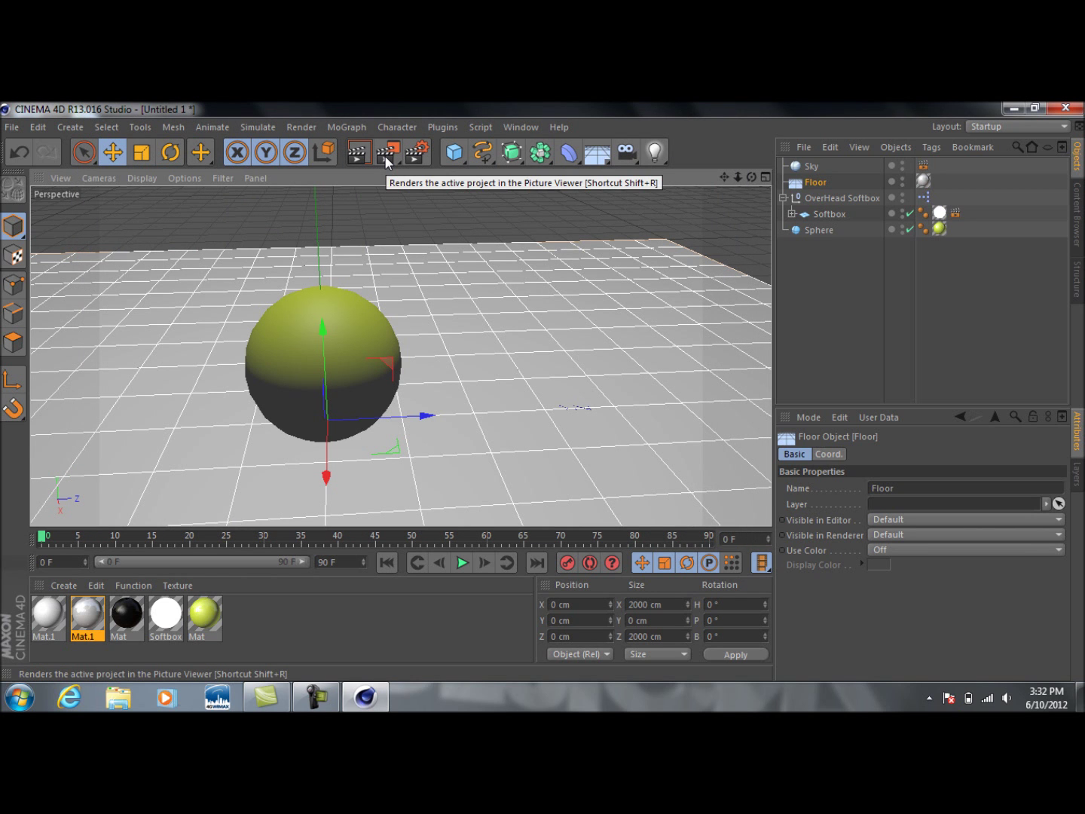
click(384, 155)
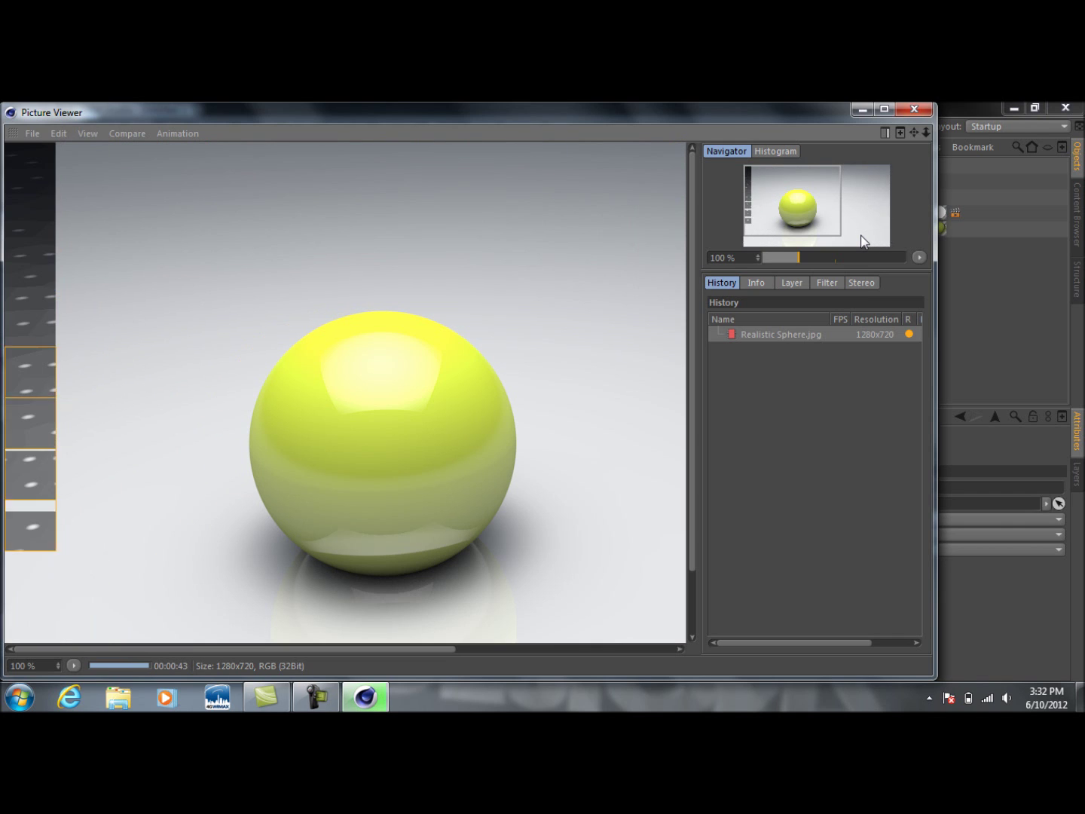
Step: Pan around the rendered Realistic Sphere image, then close the Picture Viewer
drag(689, 460, 644, 460)
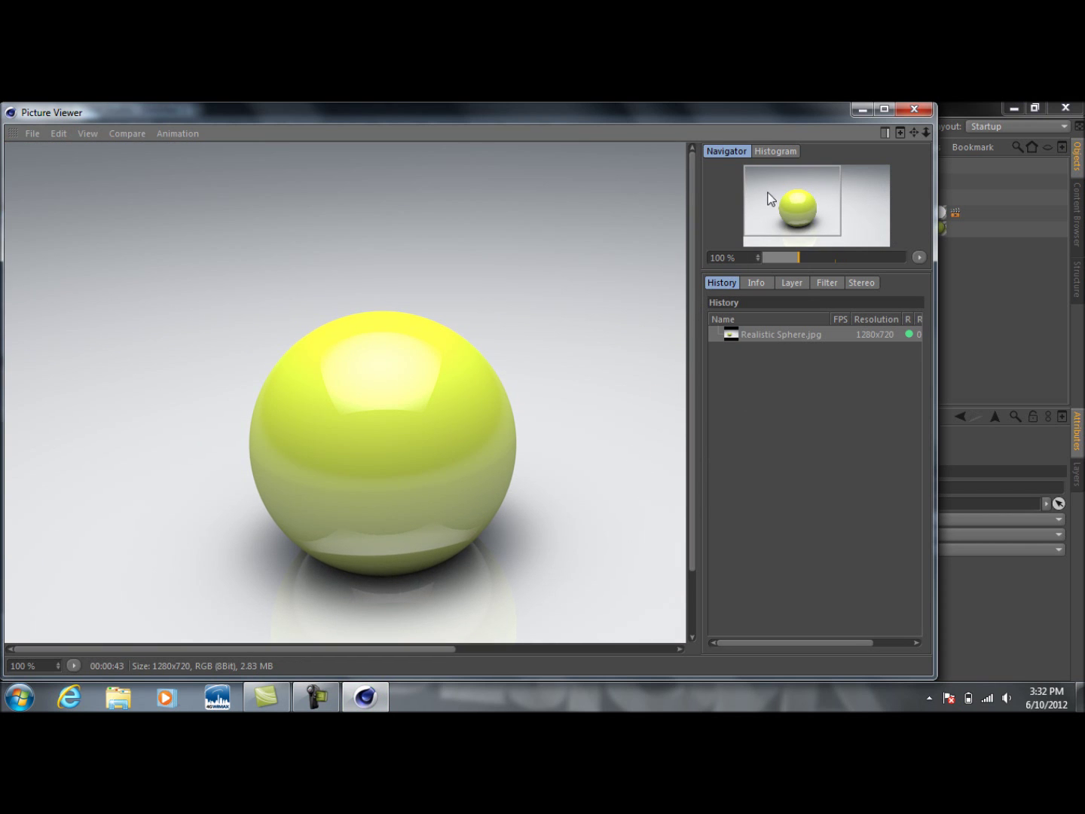
mouse_move(768, 199)
mouse_down()
mouse_move(789, 213)
mouse_move(756, 189)
mouse_up()
click(911, 111)
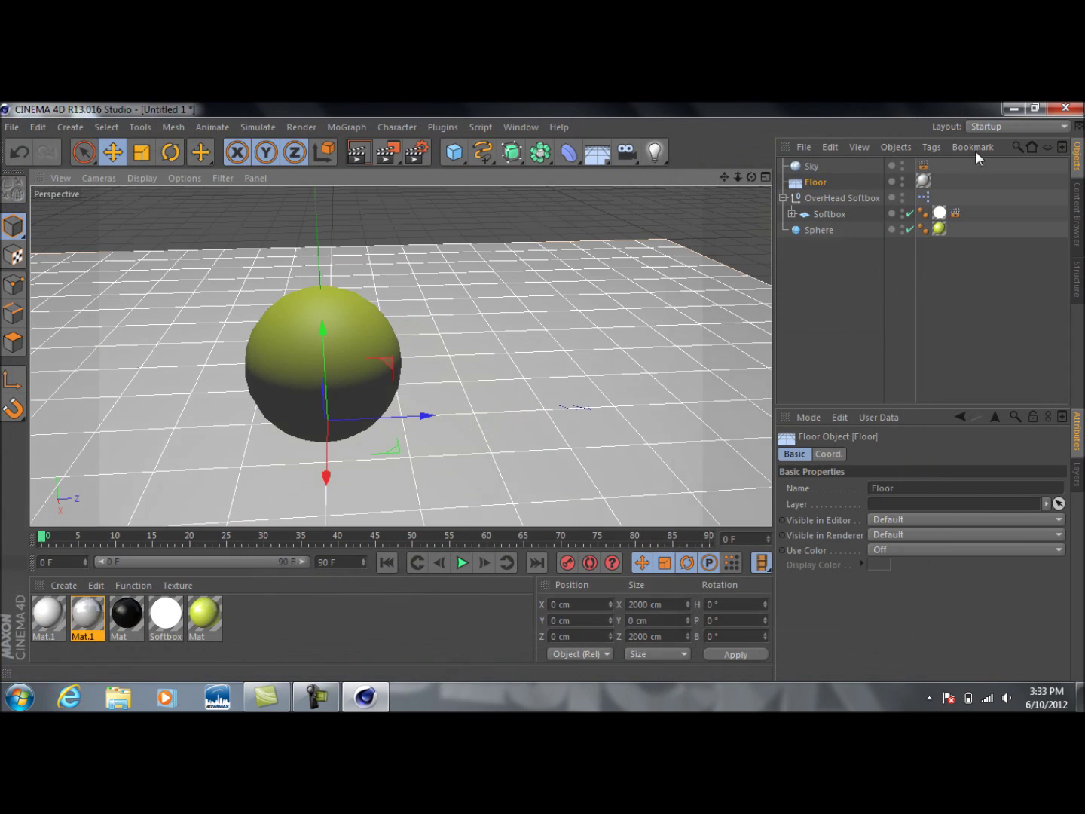
Step: View the saved Realistic Sphere image in Windows Photo Viewer, then return to Cinema 4D
click(1012, 107)
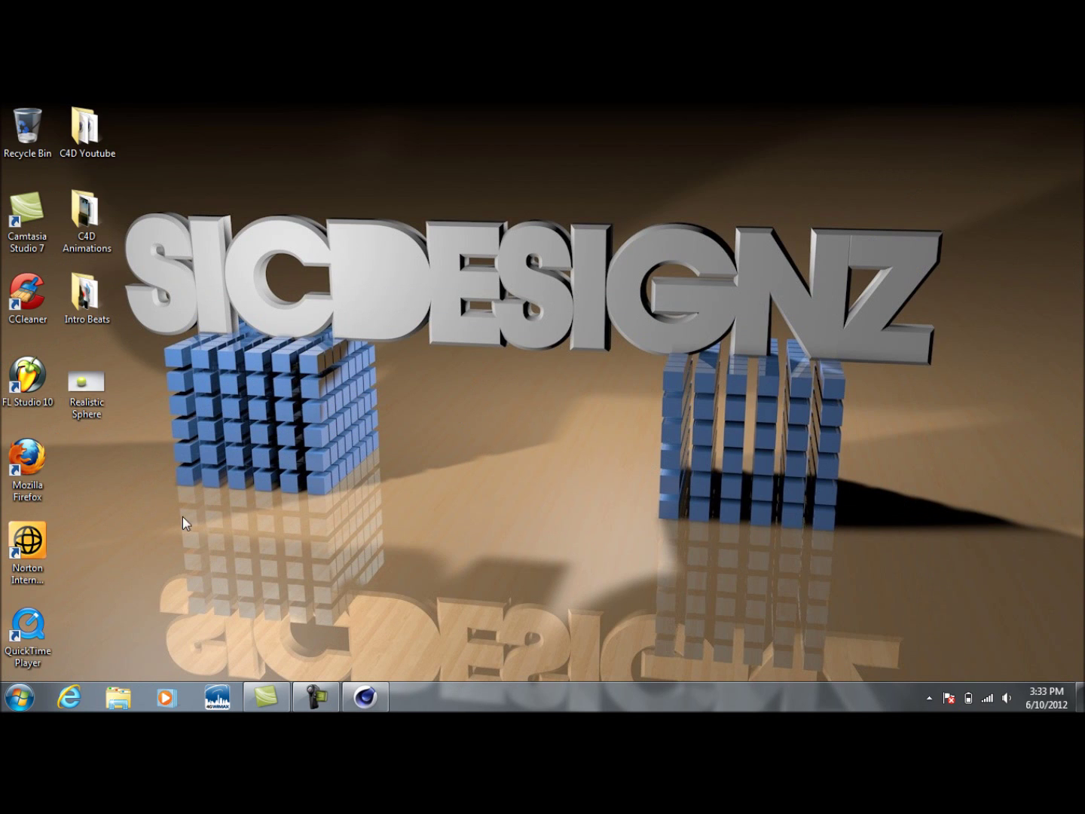
double_click(71, 371)
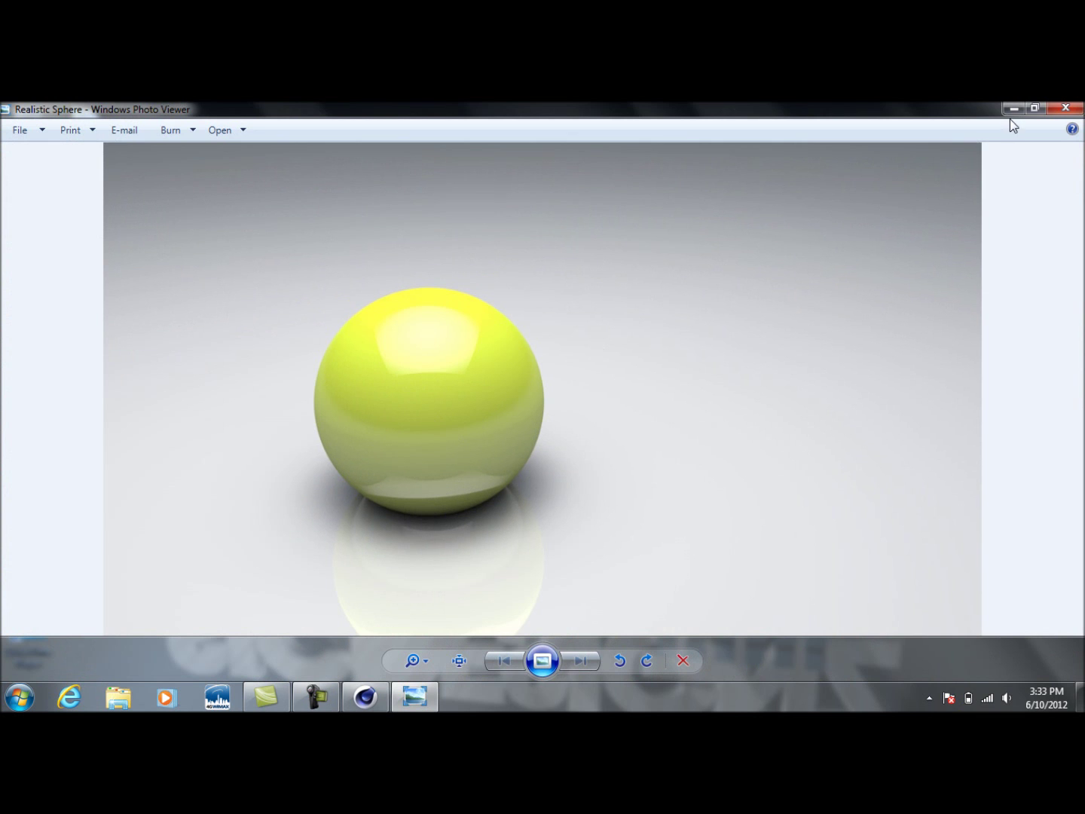
click(1065, 107)
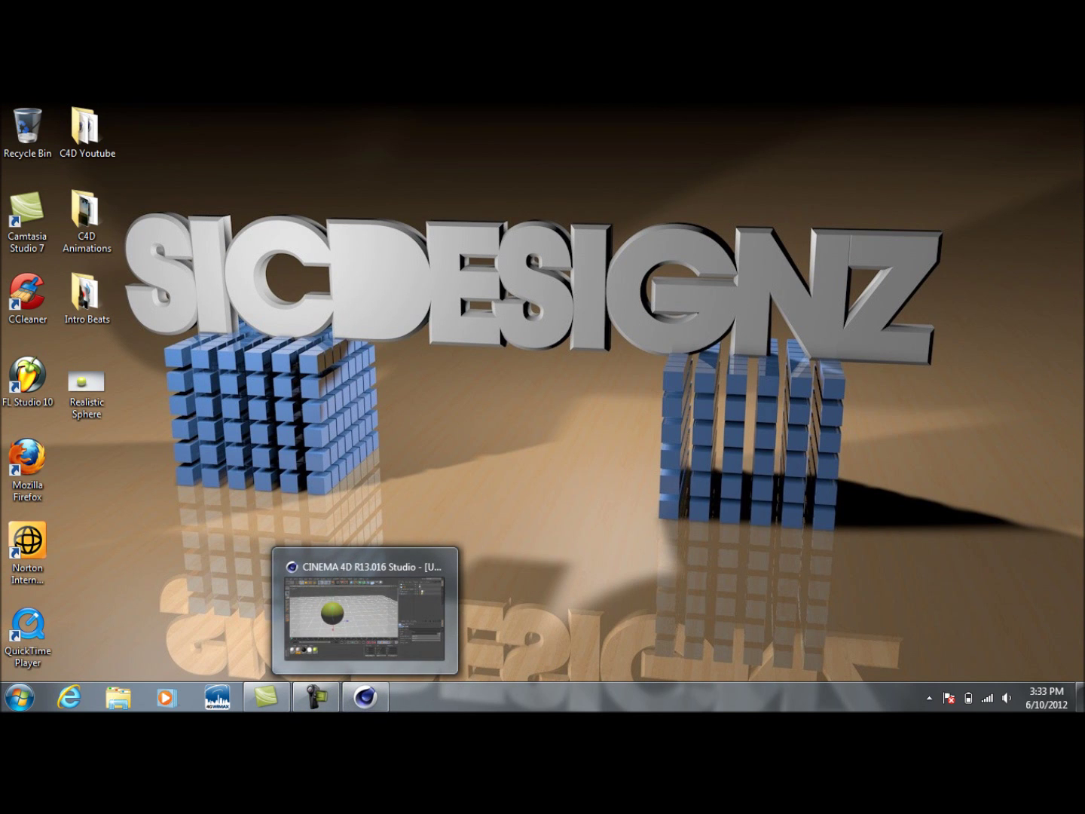
click(365, 618)
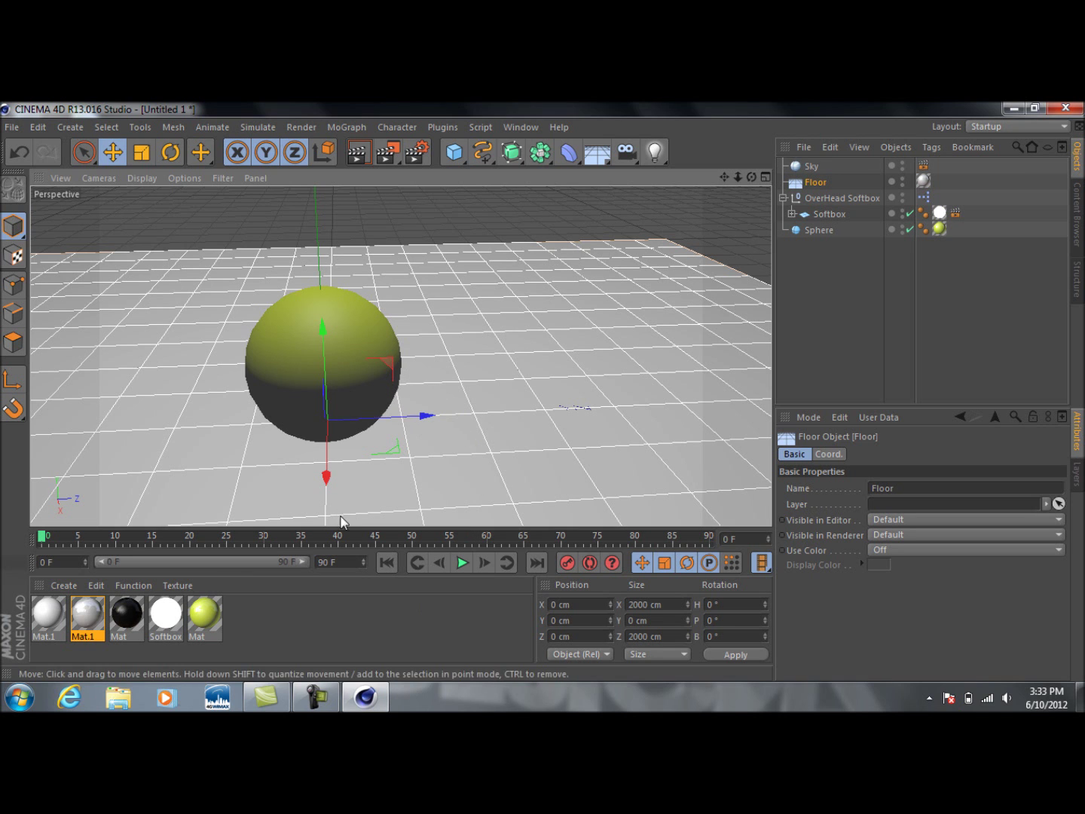